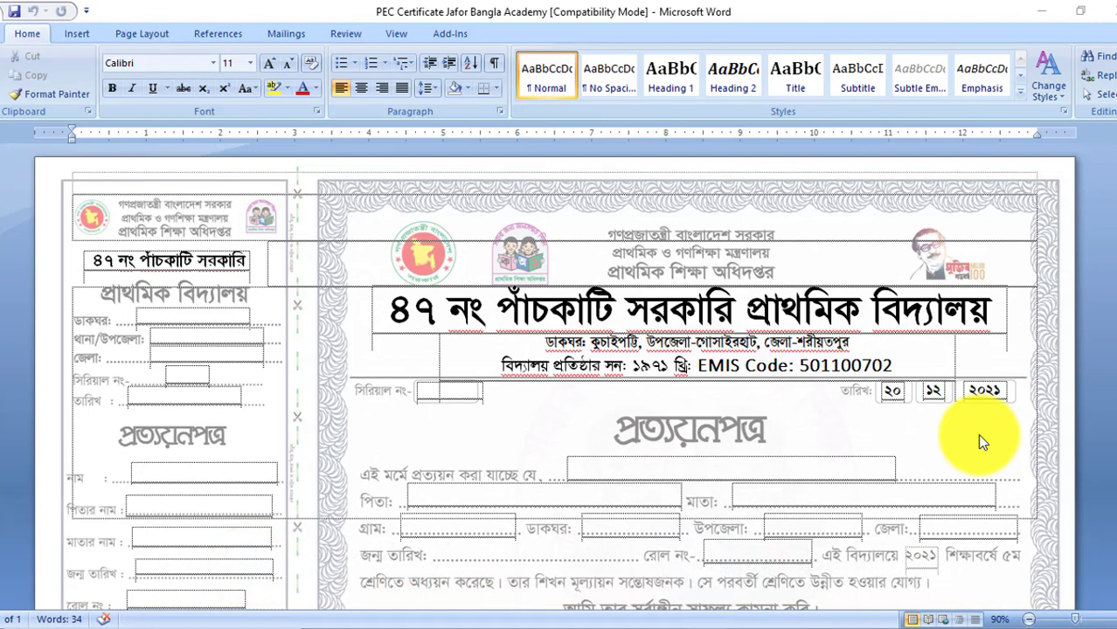
# Examine the blank fields of the certificate template and the columns of the Class Five Regi-2021 student list in Excel
pyautogui.scroll(-1, 573, 428)
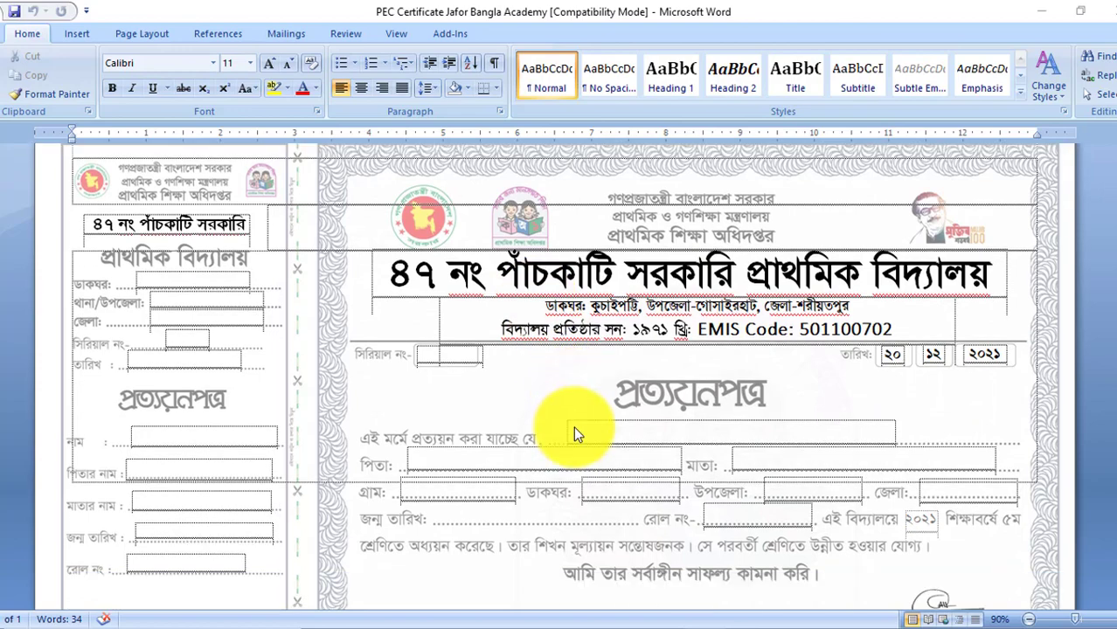
pyautogui.scroll(-3, 574, 426)
pyautogui.scroll(3, 574, 427)
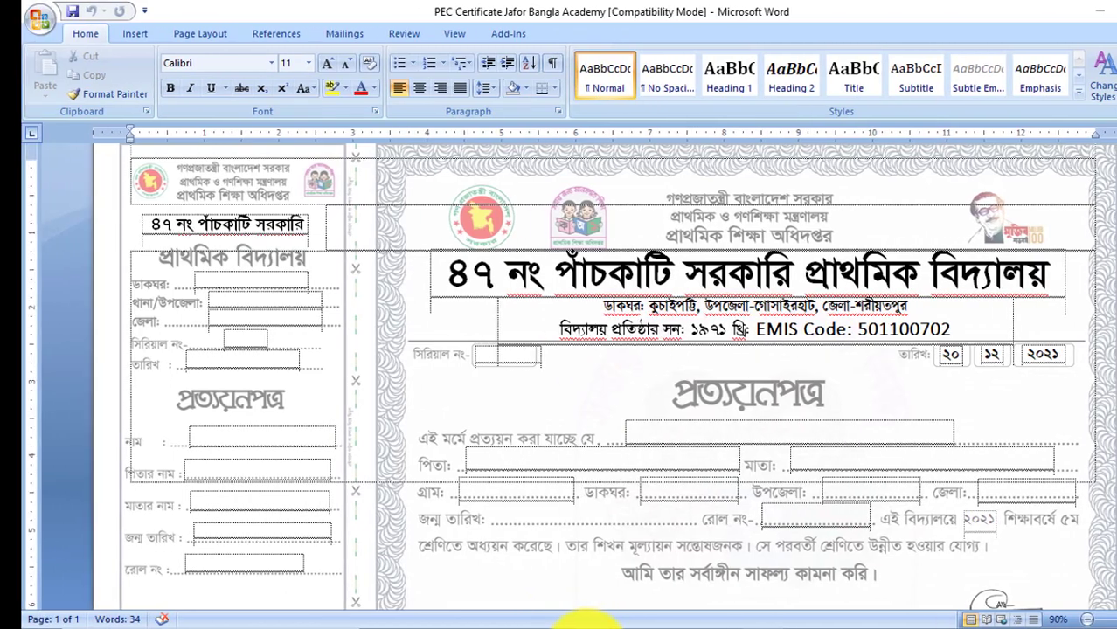
pyautogui.click(530, 628)
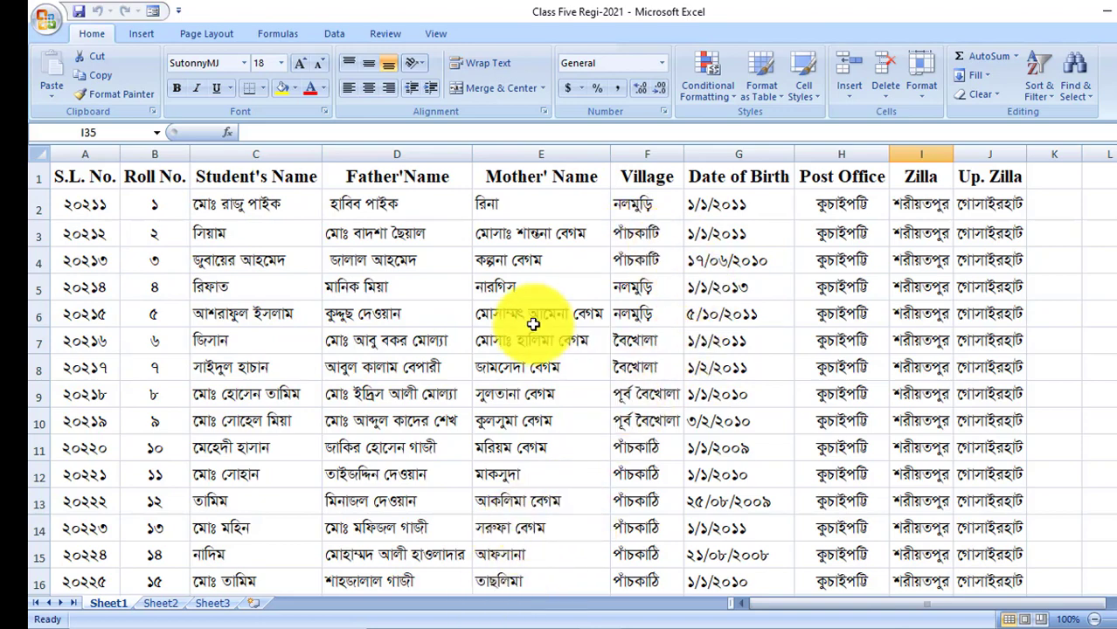
pyautogui.click(476, 617)
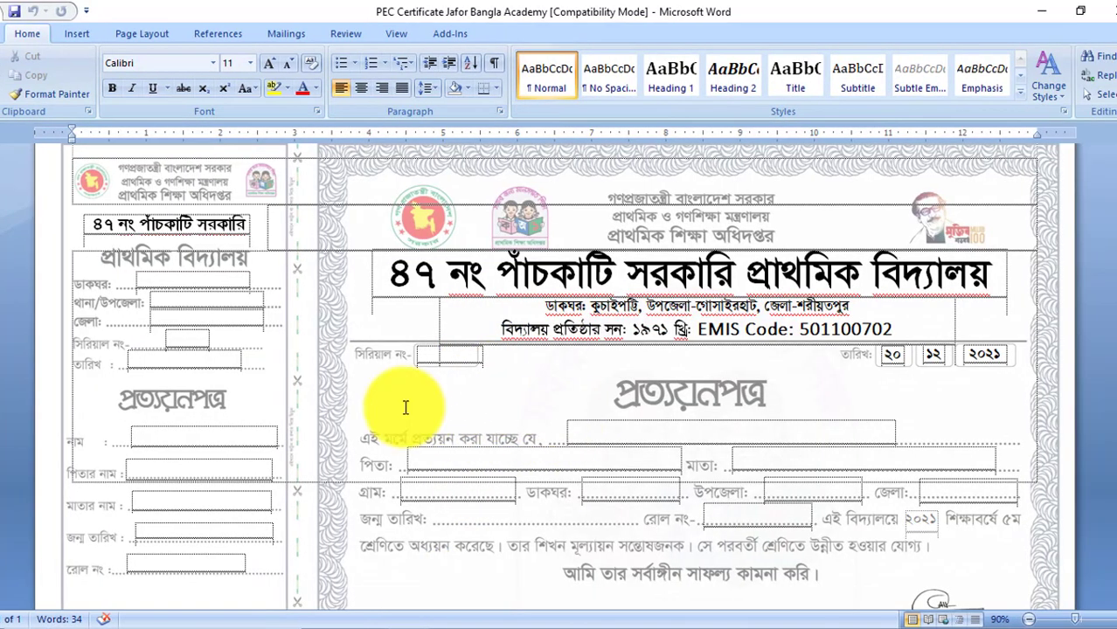
pyautogui.scroll(-2, 446, 399)
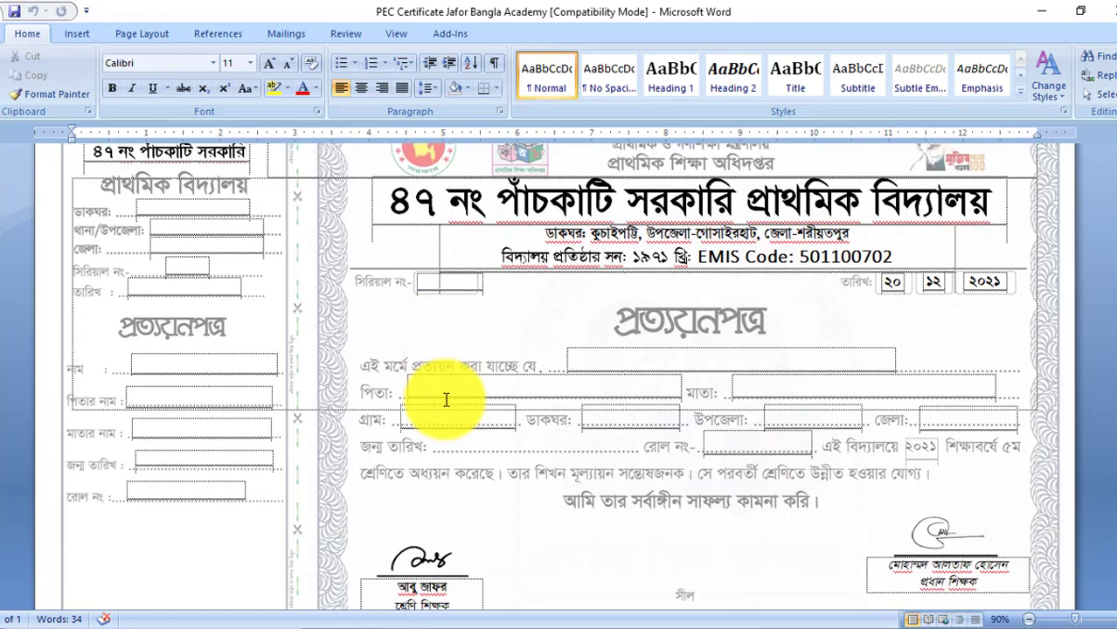
pyautogui.scroll(2, 444, 394)
pyautogui.scroll(-1, 408, 378)
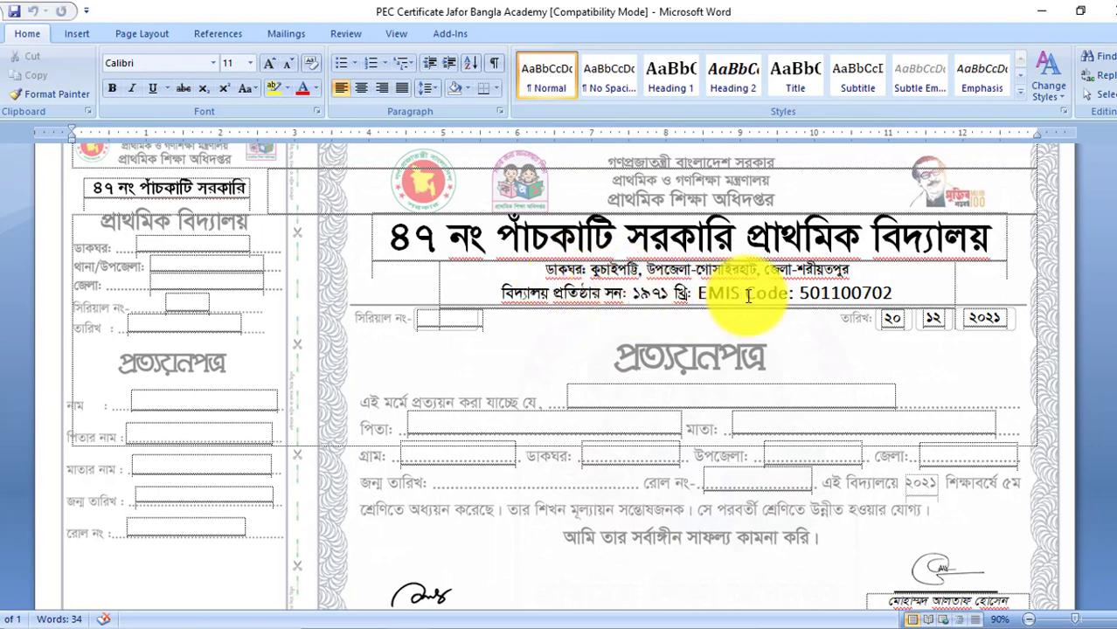
pyautogui.scroll(-1, 738, 319)
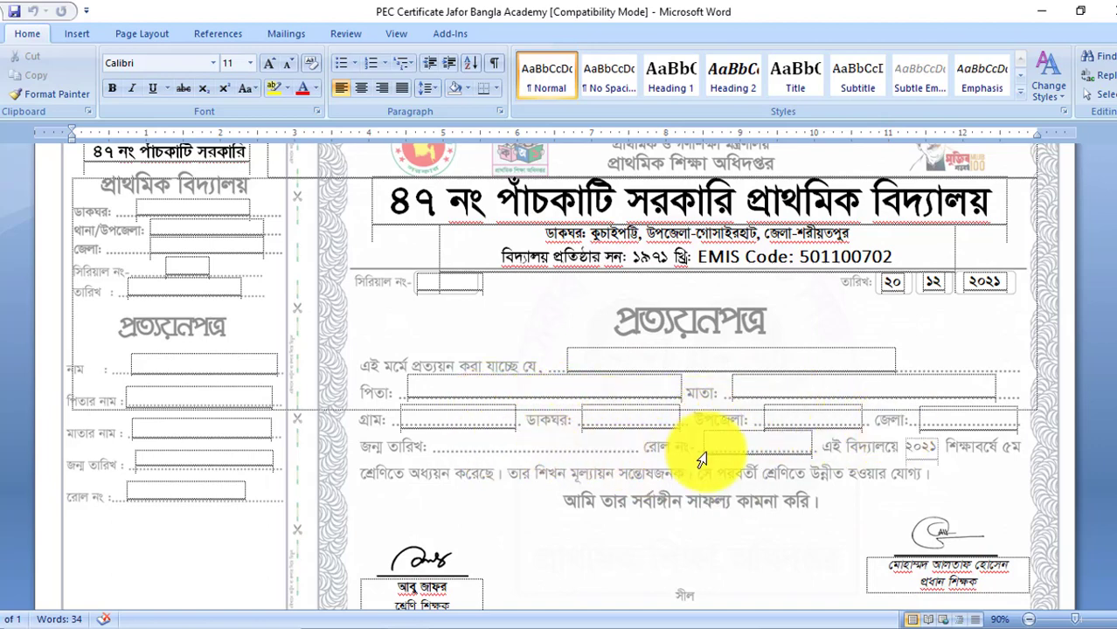
pyautogui.scroll(1, 646, 456)
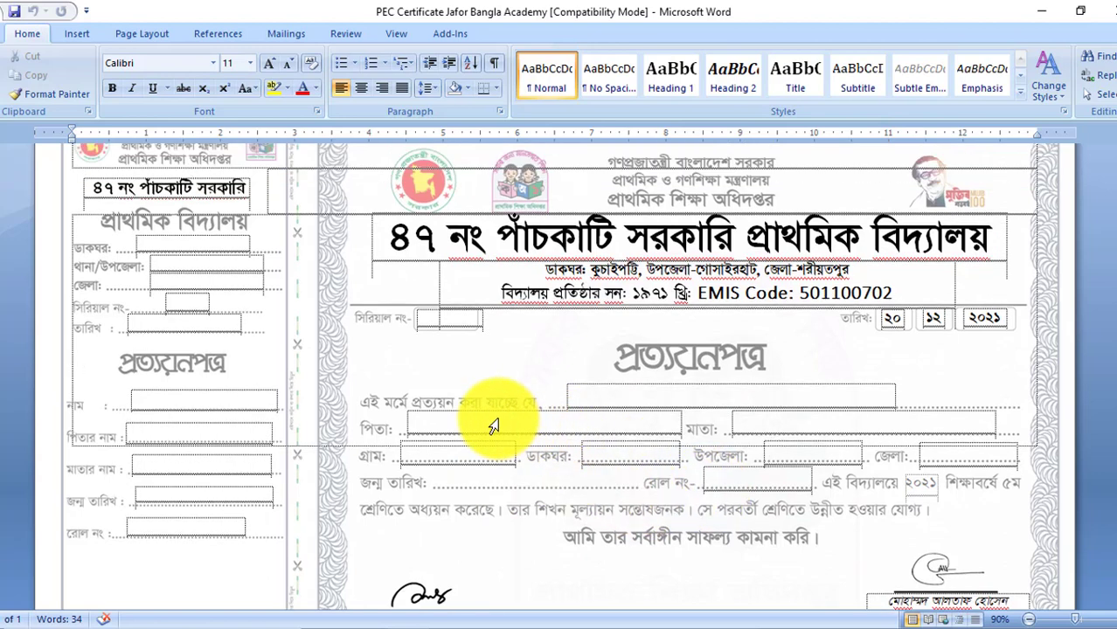
pyautogui.scroll(2, 494, 424)
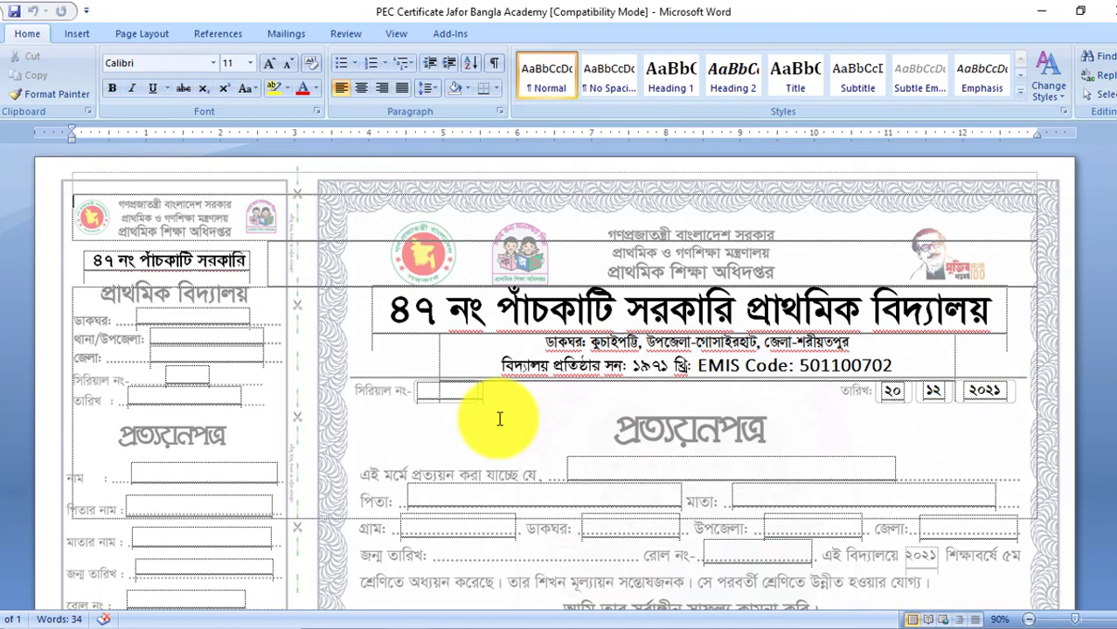
# Attach the existing student list workbook from drive E: as mail merge recipients, using table Sheet1$ with its first row as column headers
pyautogui.click(287, 39)
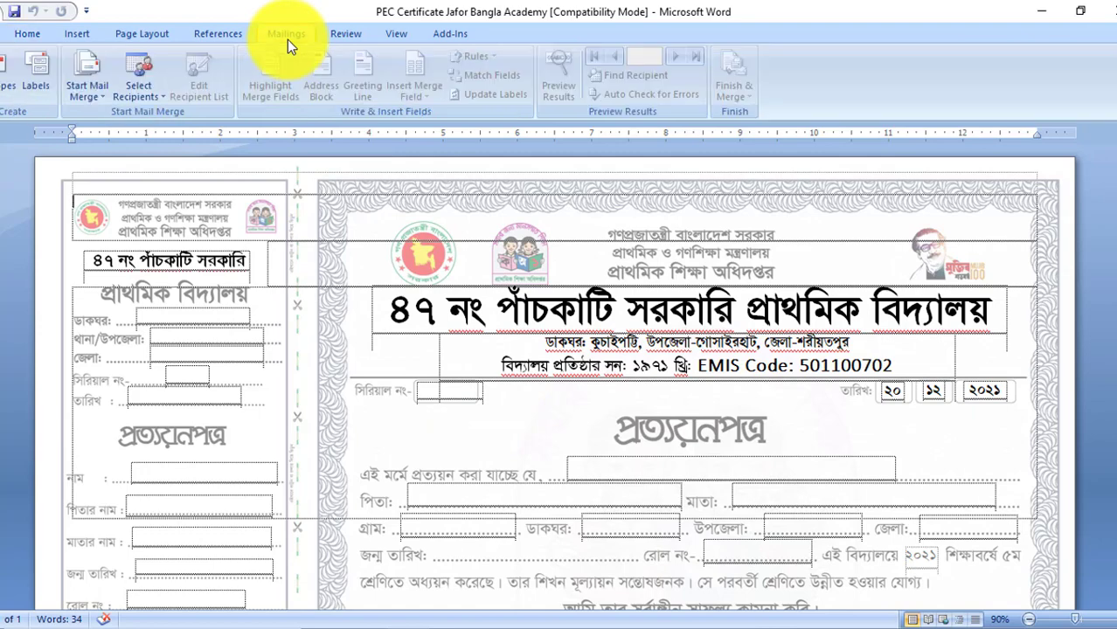
pyautogui.click(150, 82)
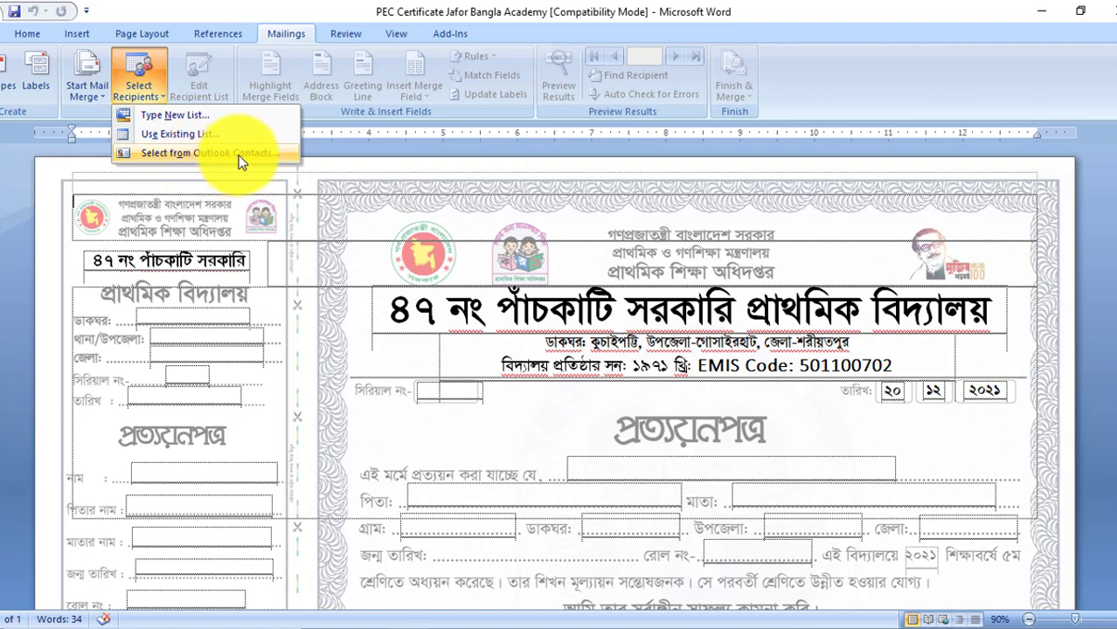
pyautogui.click(169, 135)
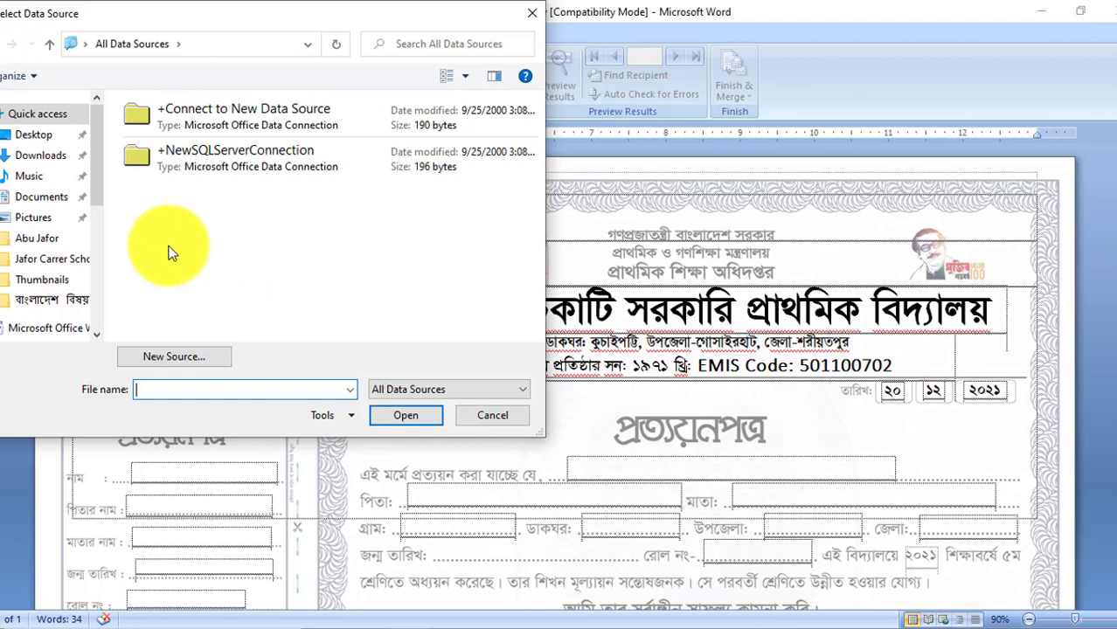
pyautogui.scroll(-2, 58, 314)
pyautogui.click(52, 311)
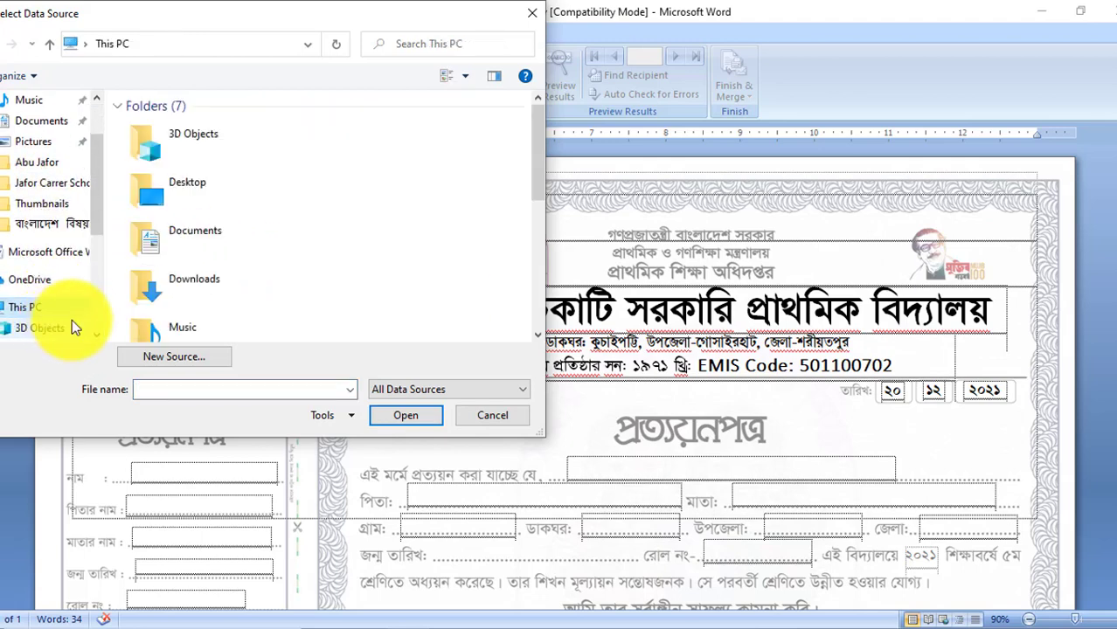
pyautogui.scroll(-3, 149, 283)
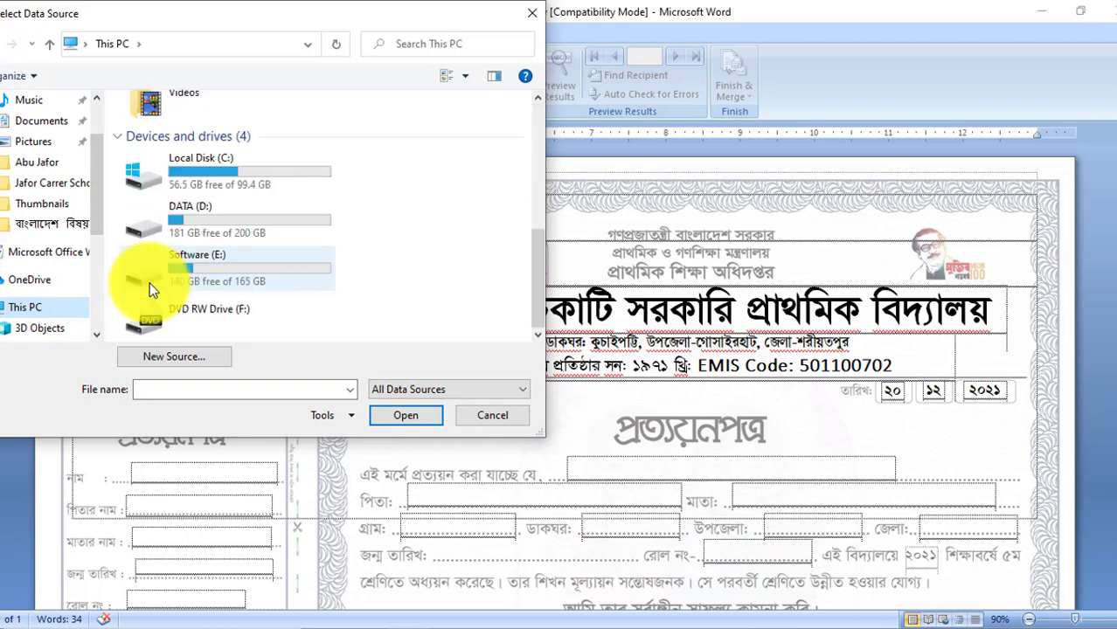
pyautogui.doubleClick(206, 270)
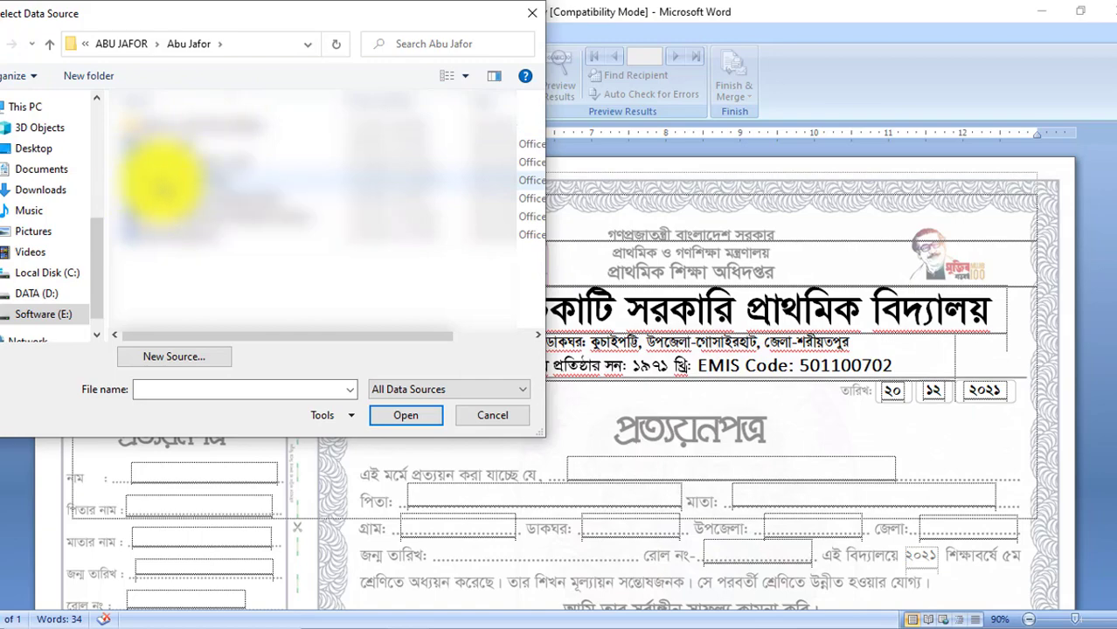
pyautogui.doubleClick(162, 181)
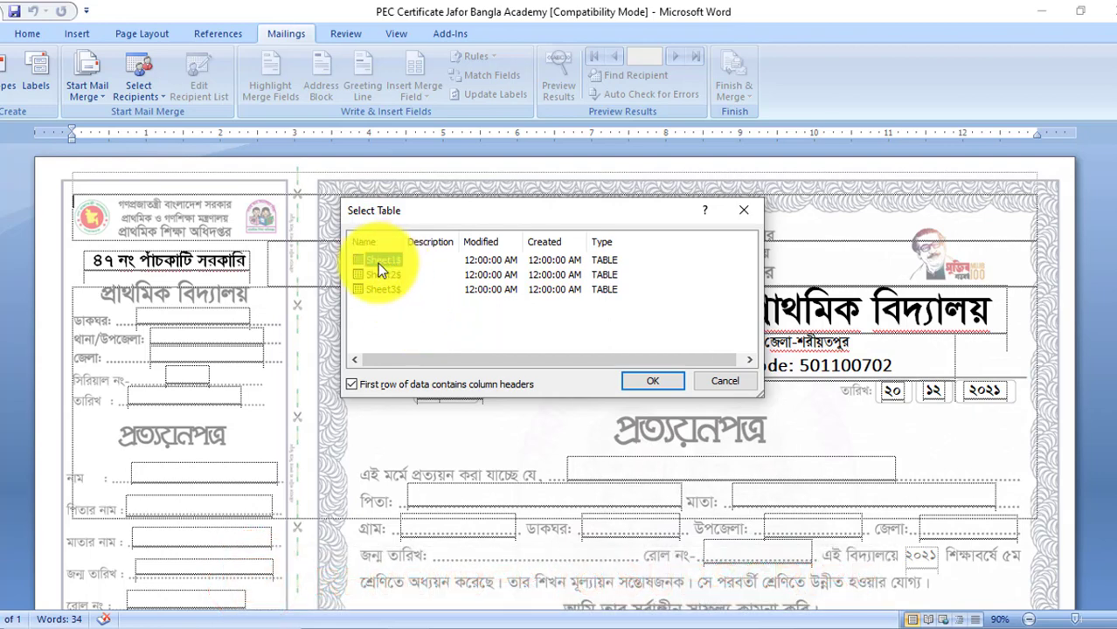
pyautogui.click(351, 385)
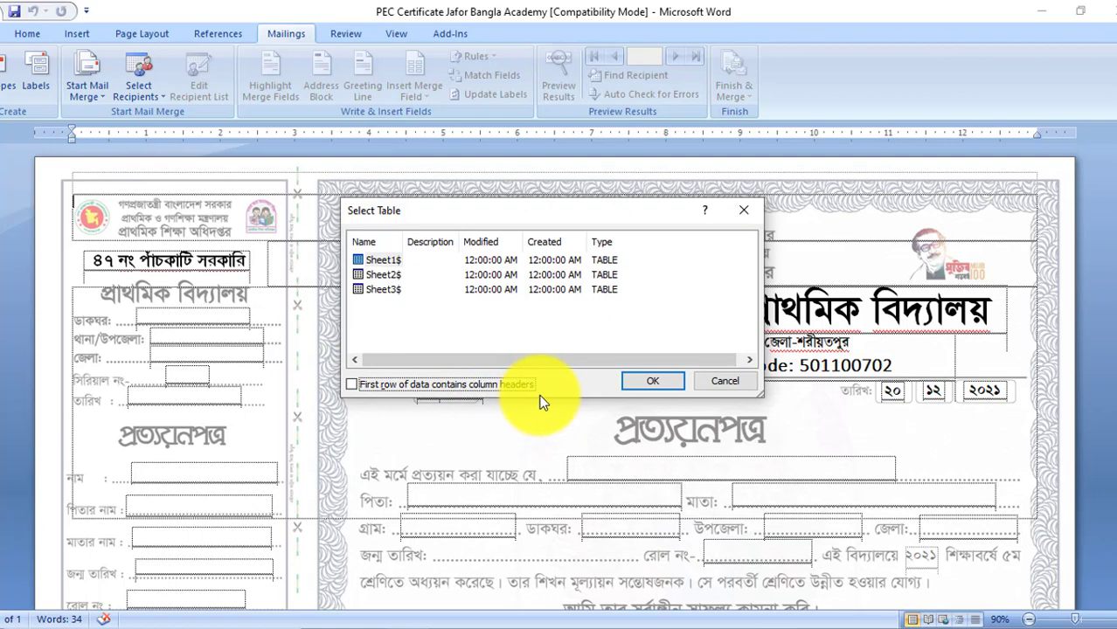
pyautogui.click(652, 381)
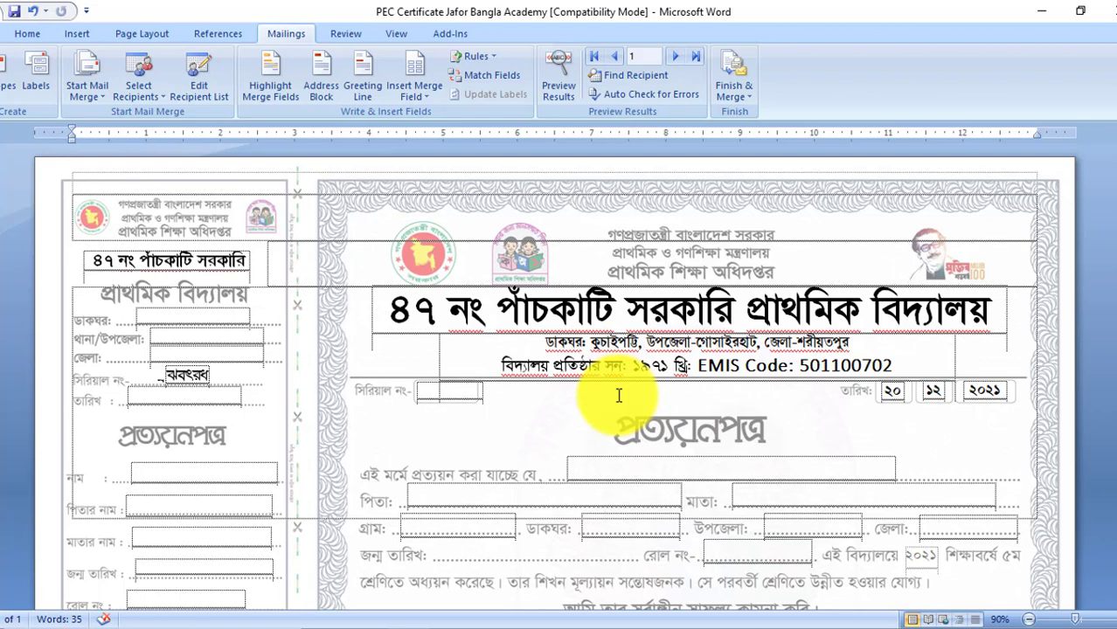
# Compare the available merge fields with the column headers of the student list in Excel, returning to the certificate in Word
pyautogui.click(428, 97)
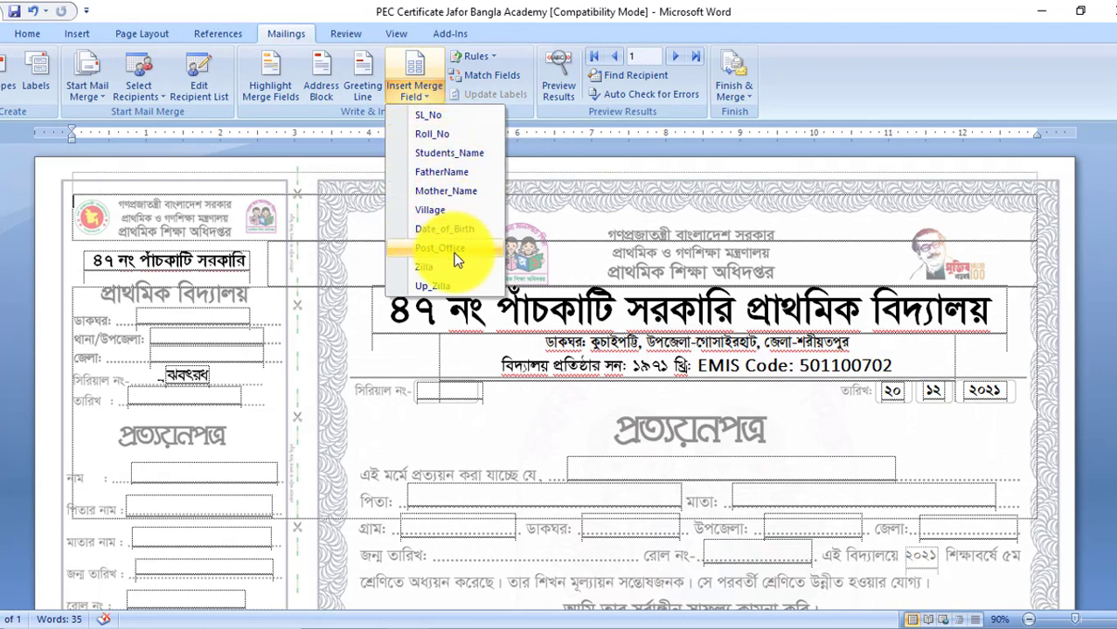
pyautogui.click(480, 406)
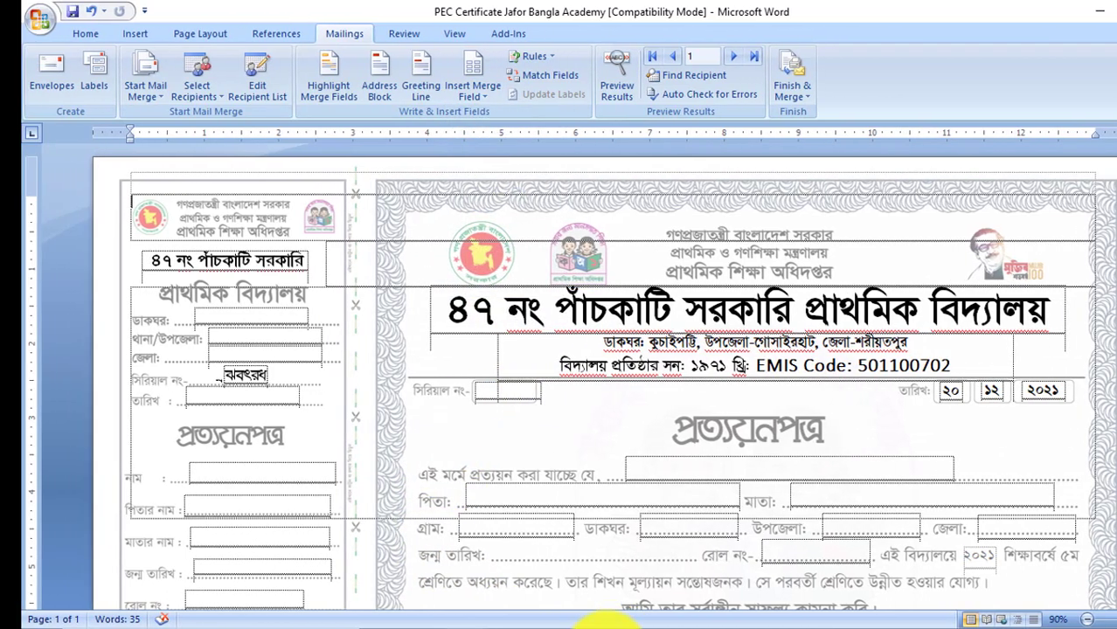
pyautogui.click(557, 628)
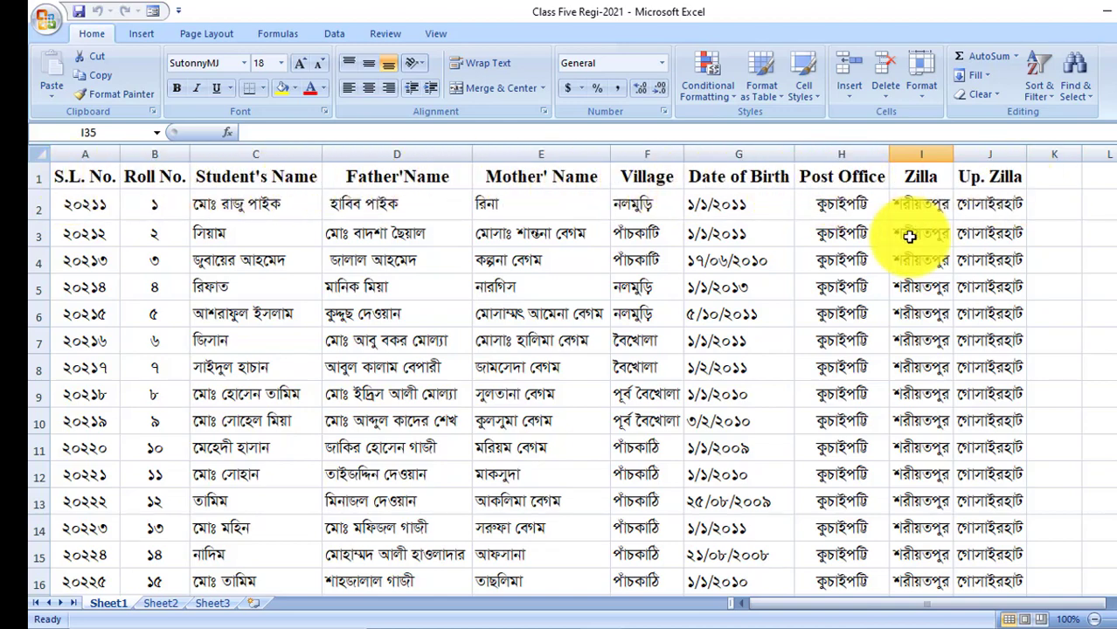
pyautogui.click(465, 628)
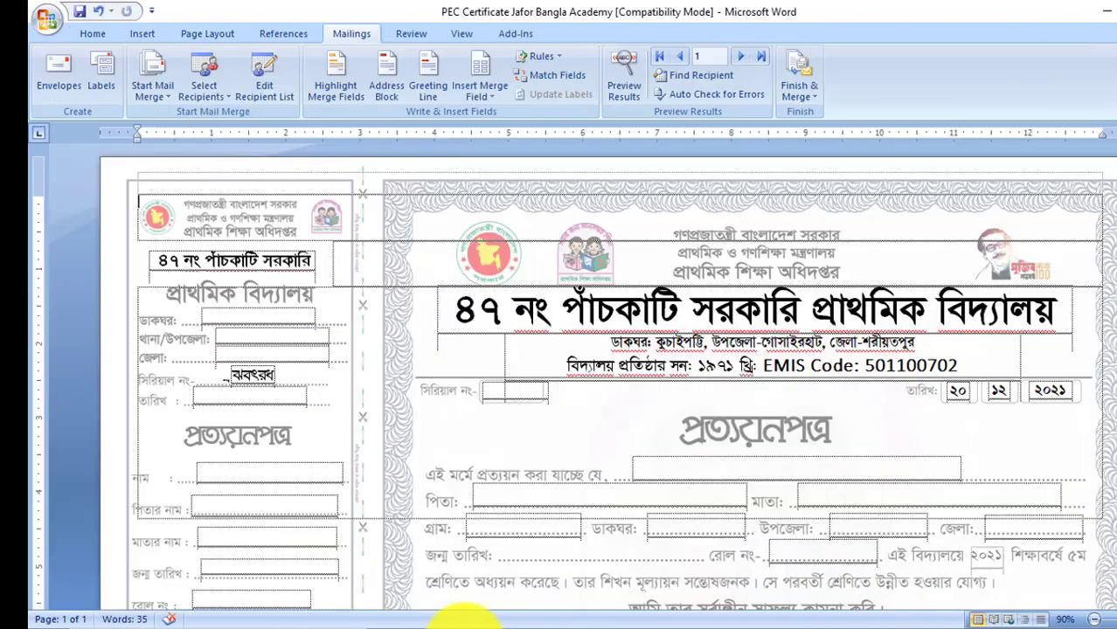
pyautogui.click(500, 100)
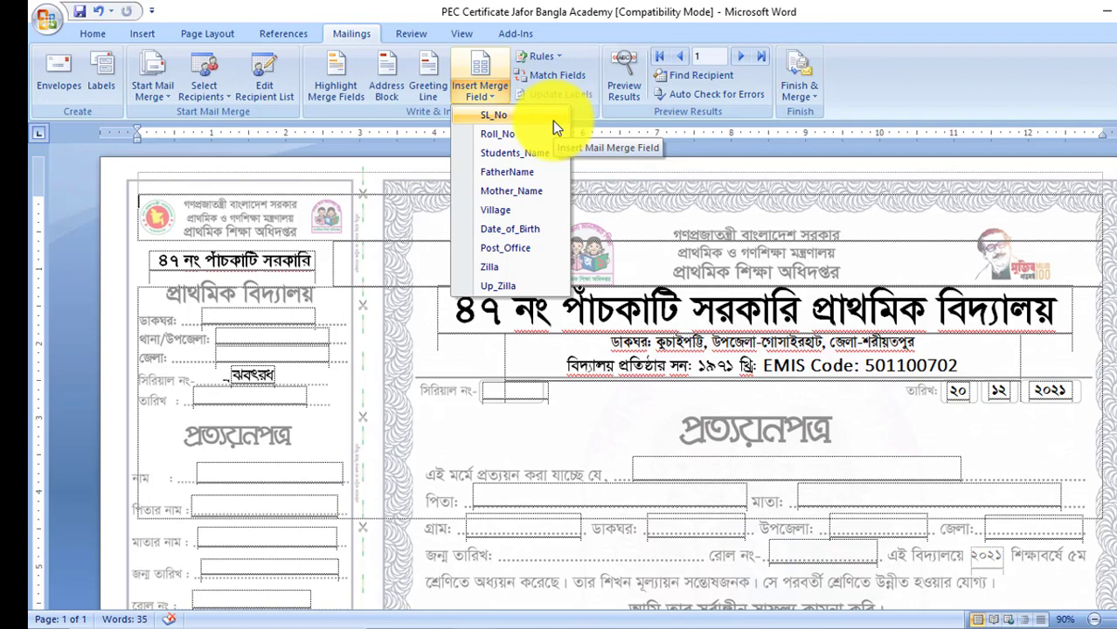
pyautogui.click(606, 432)
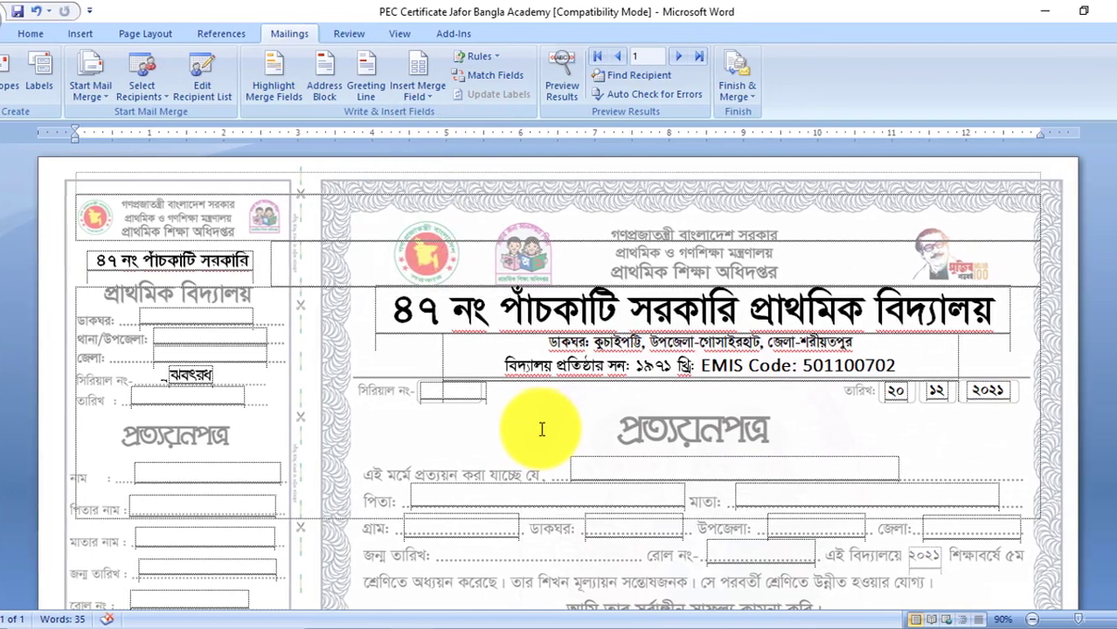
# Insert the Post_Office merge field into the post office (ডাকঘর) text box on the certificate stub
pyautogui.click(175, 325)
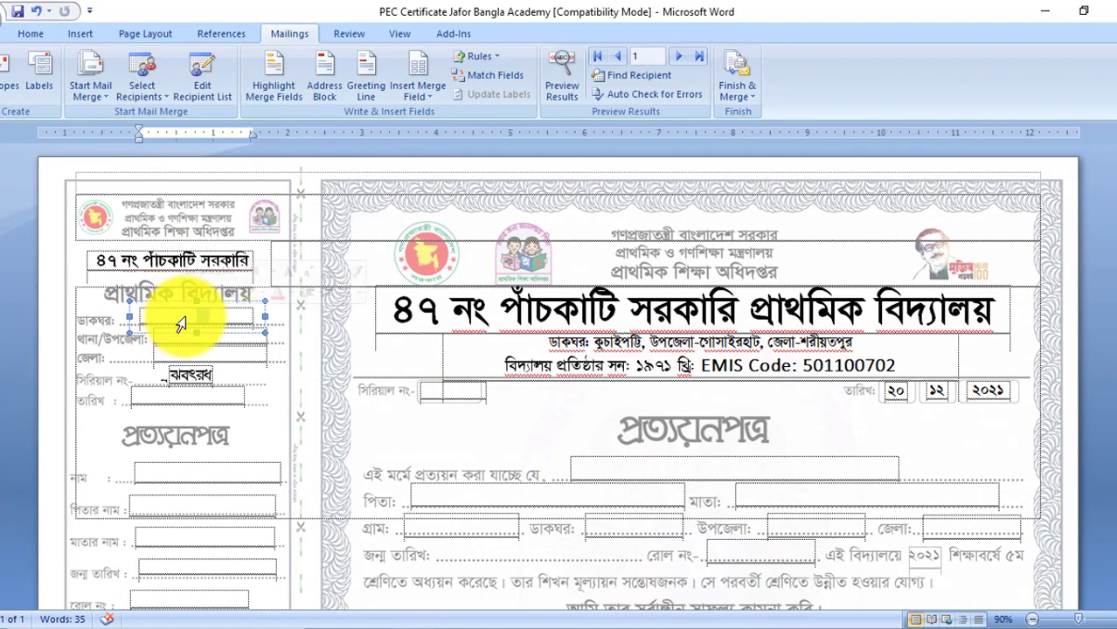
pyautogui.click(197, 319)
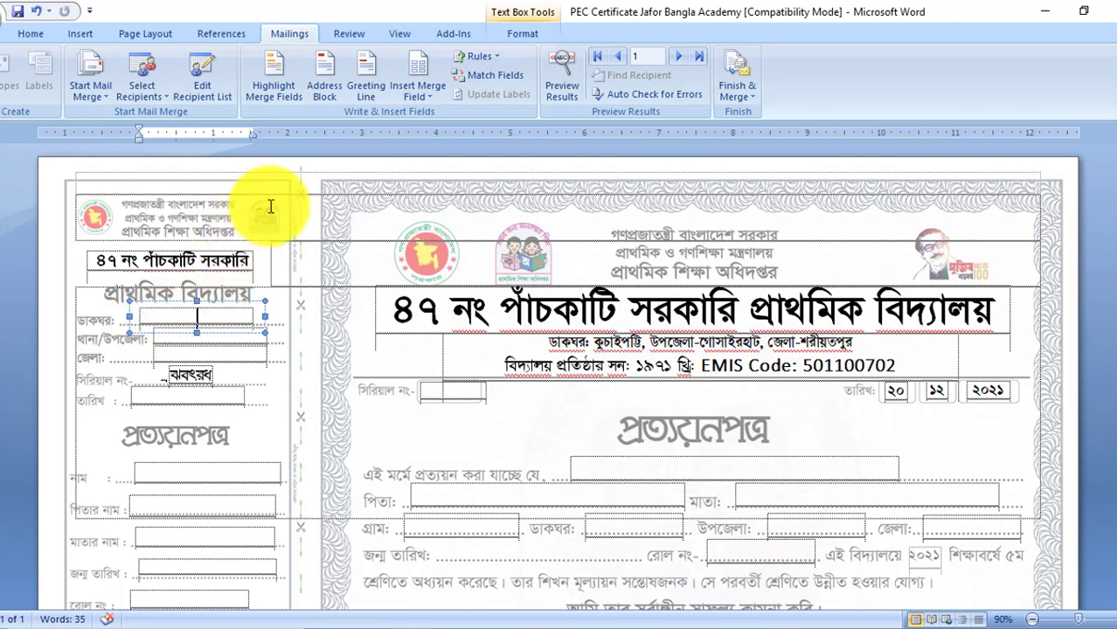
pyautogui.click(442, 98)
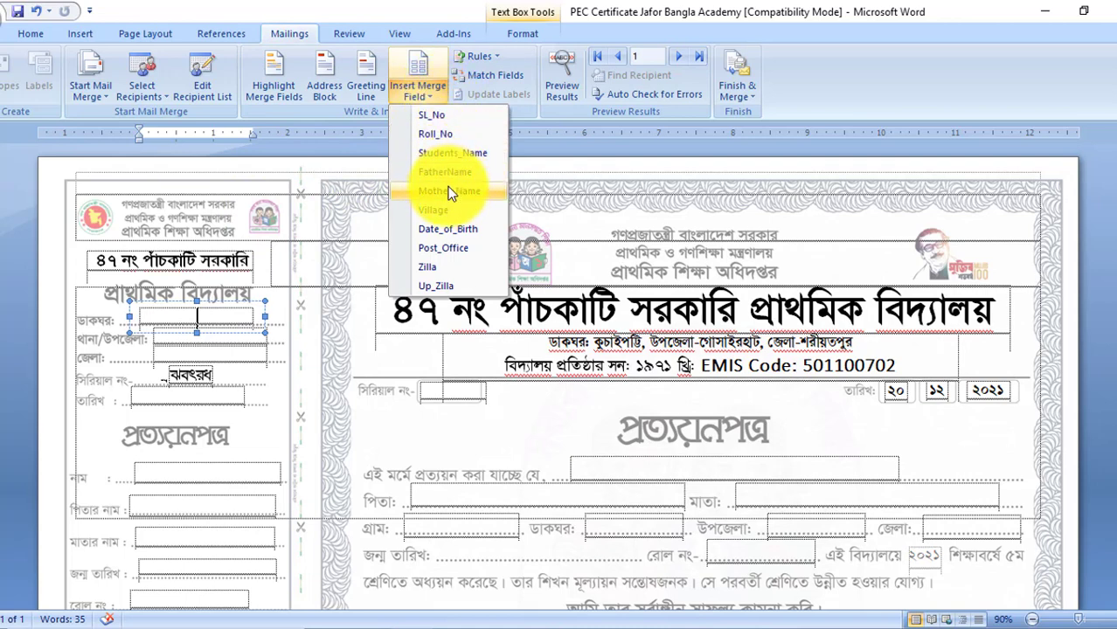
pyautogui.click(460, 254)
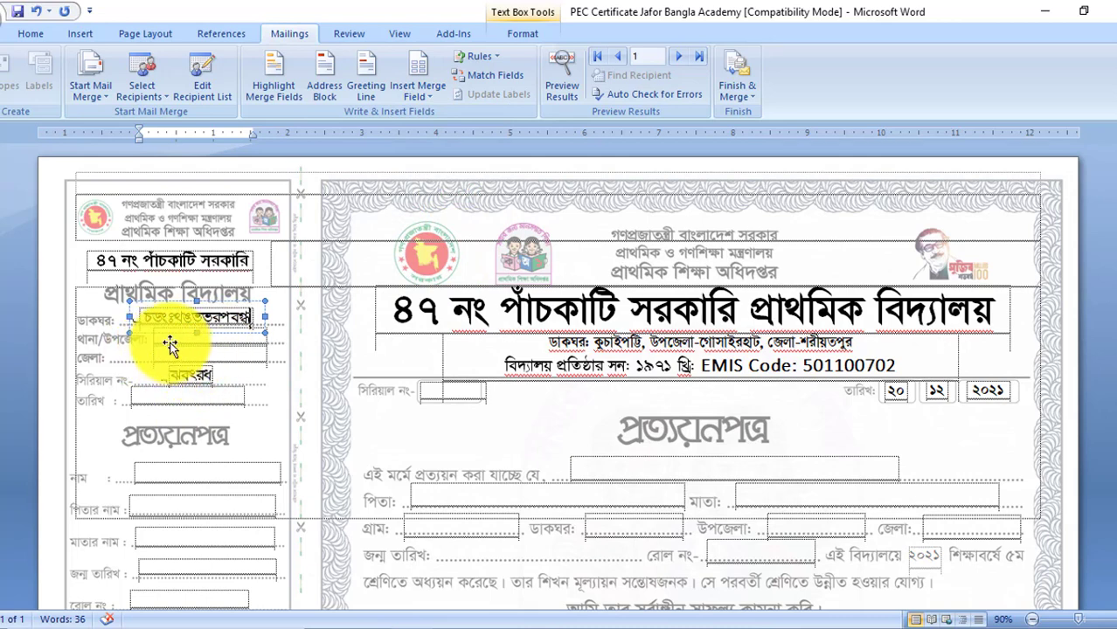
# Insert the Up_Zilla merge field into the stub's থানা/উপজেলা box and the Zilla field into its জেলা box
pyautogui.click(179, 345)
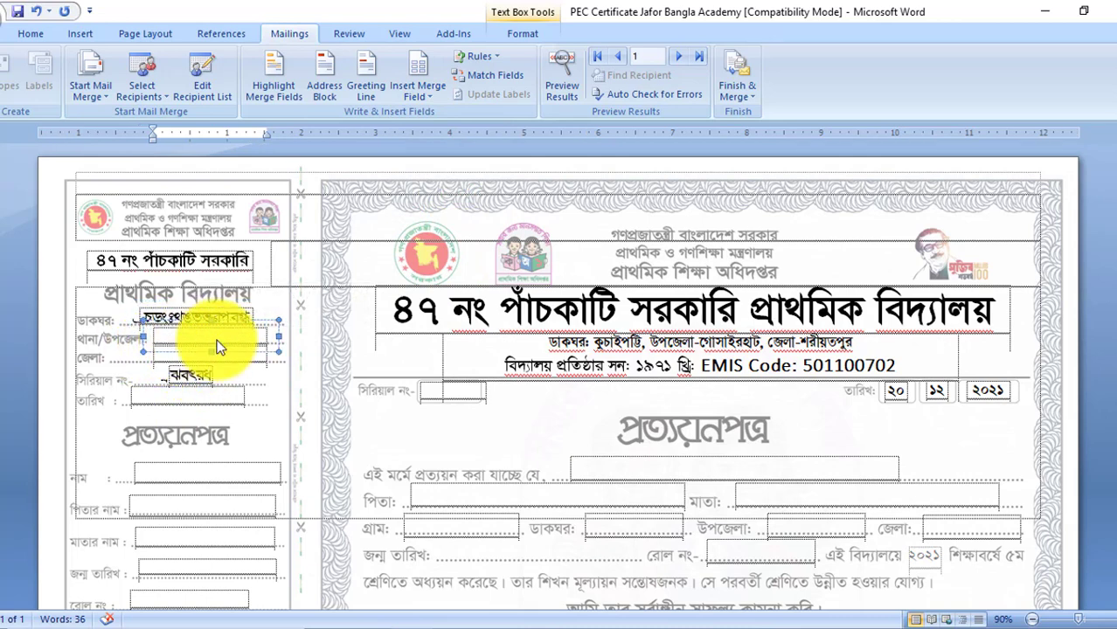
pyautogui.click(425, 95)
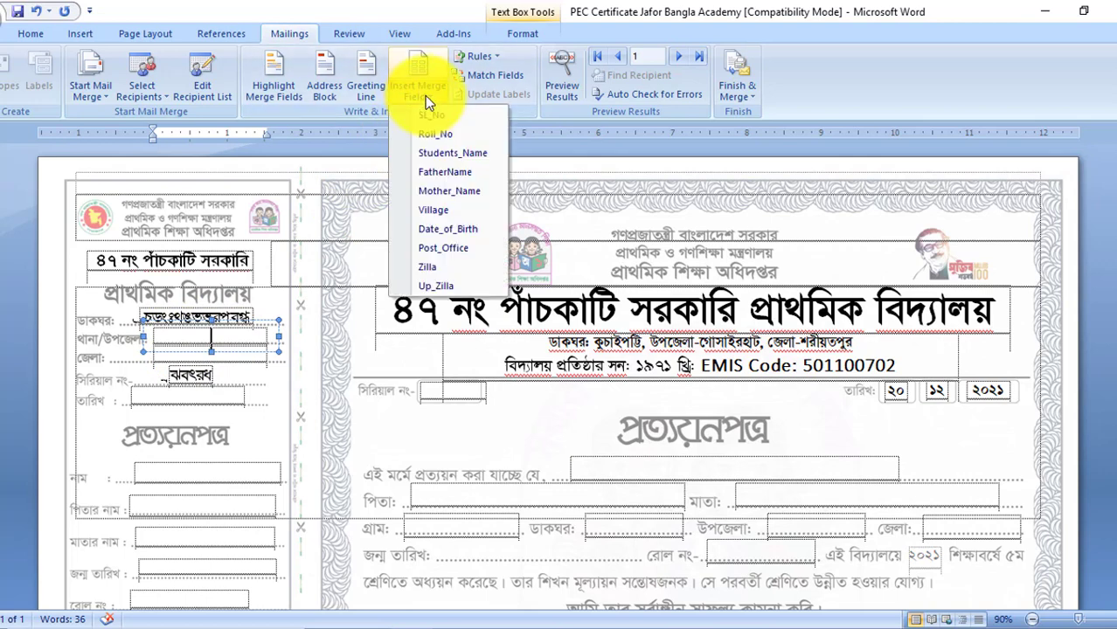
pyautogui.click(448, 281)
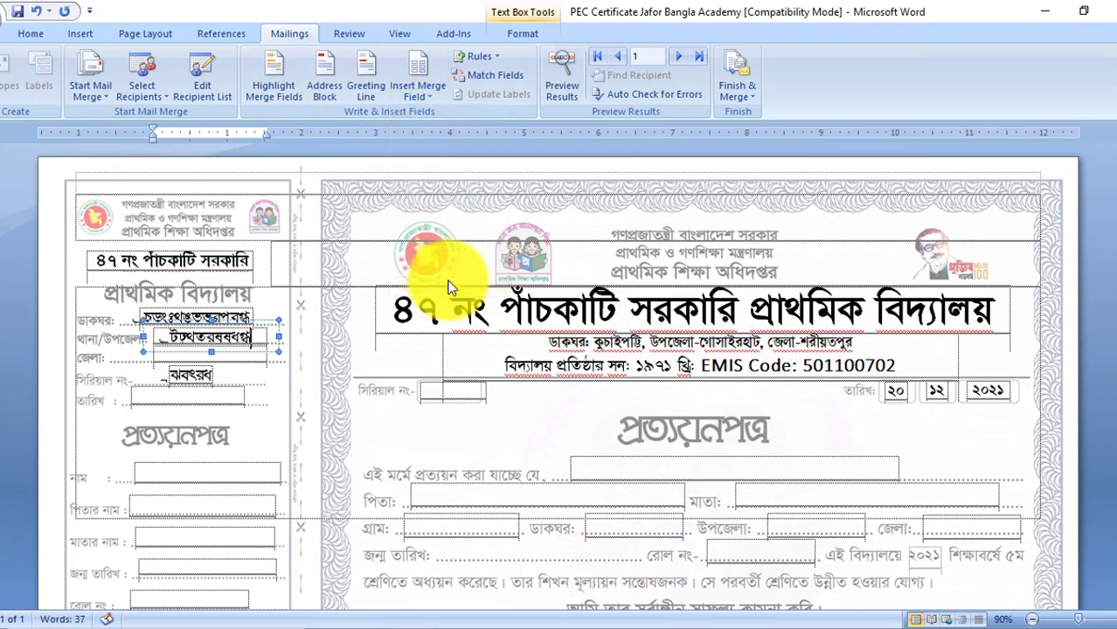
pyautogui.click(178, 363)
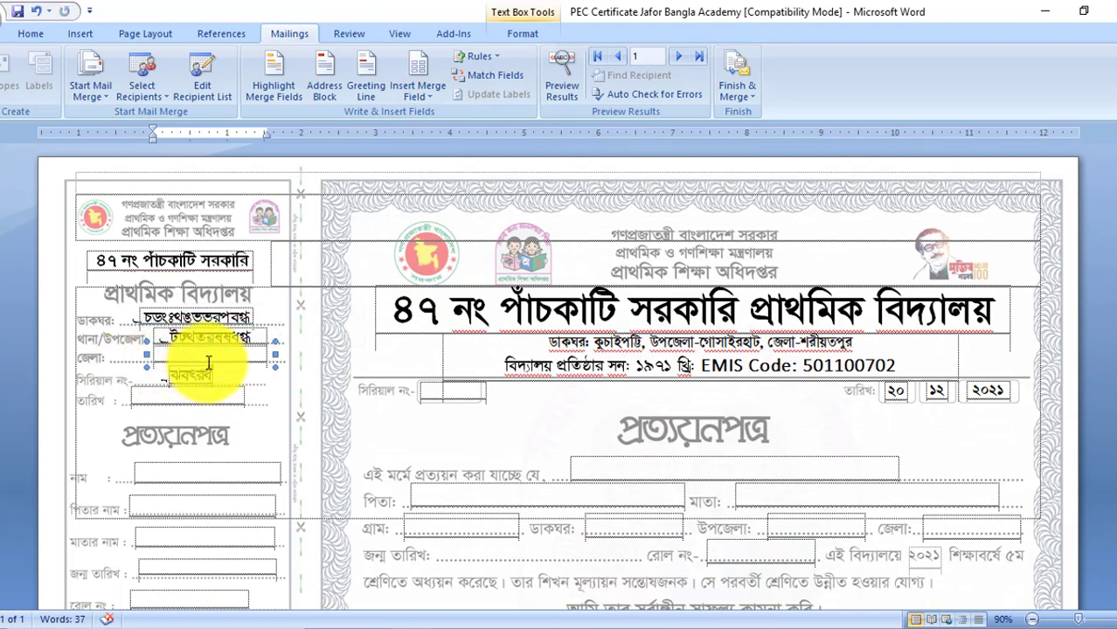
pyautogui.click(426, 94)
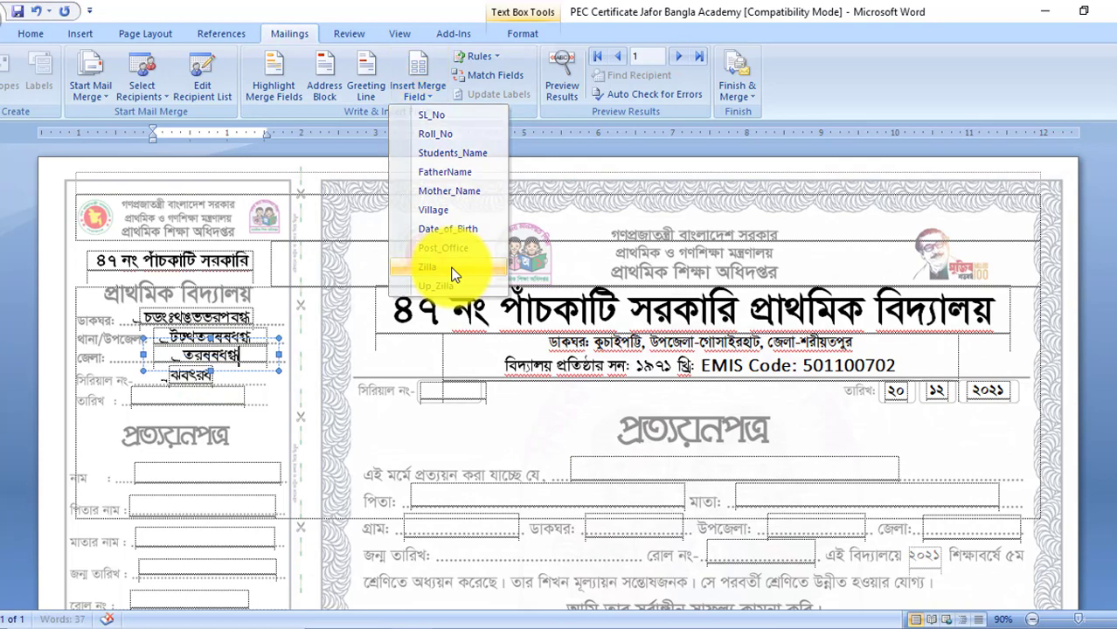
pyautogui.click(428, 266)
# Clear the stub's serial number (সিরিয়াল নং) text box and insert the SL_No merge field there
pyautogui.click(192, 385)
pyautogui.press('Delete')
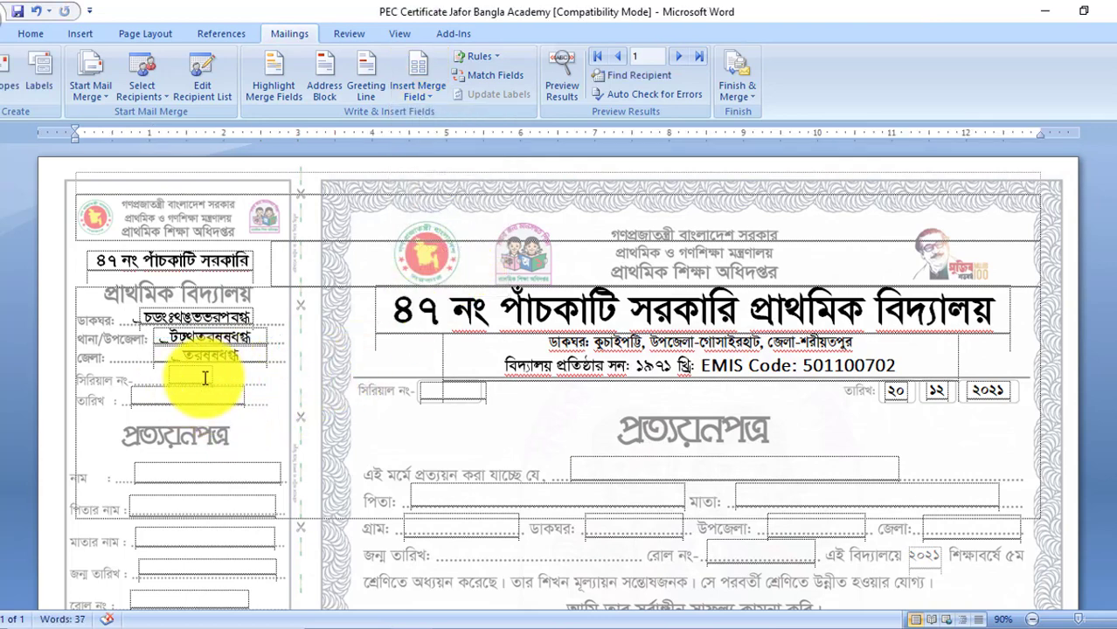
pyautogui.click(194, 380)
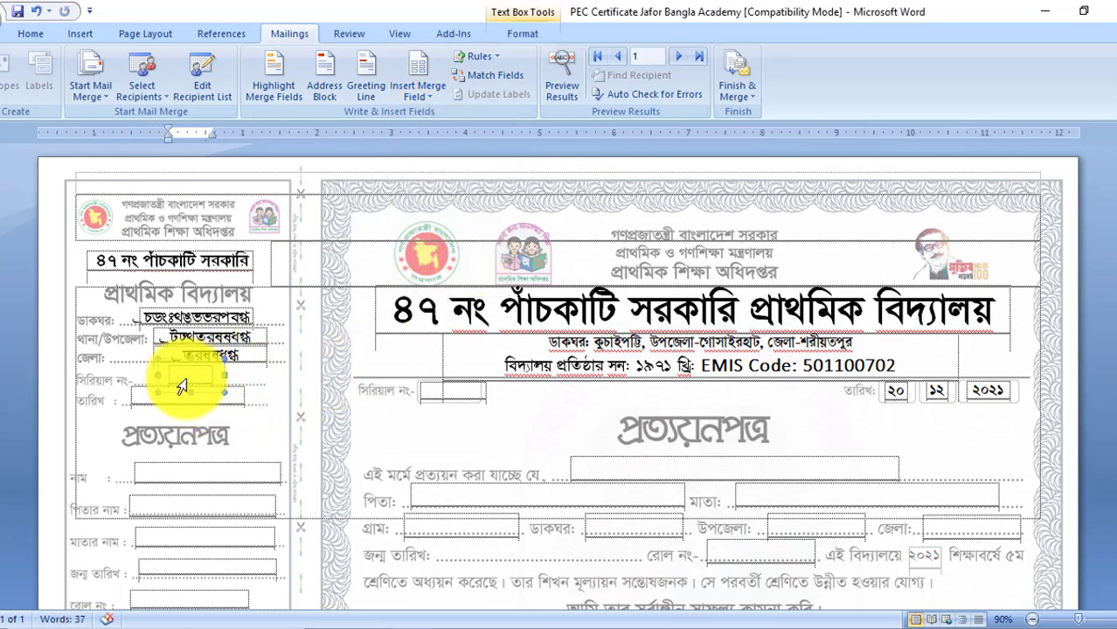
pyautogui.click(434, 100)
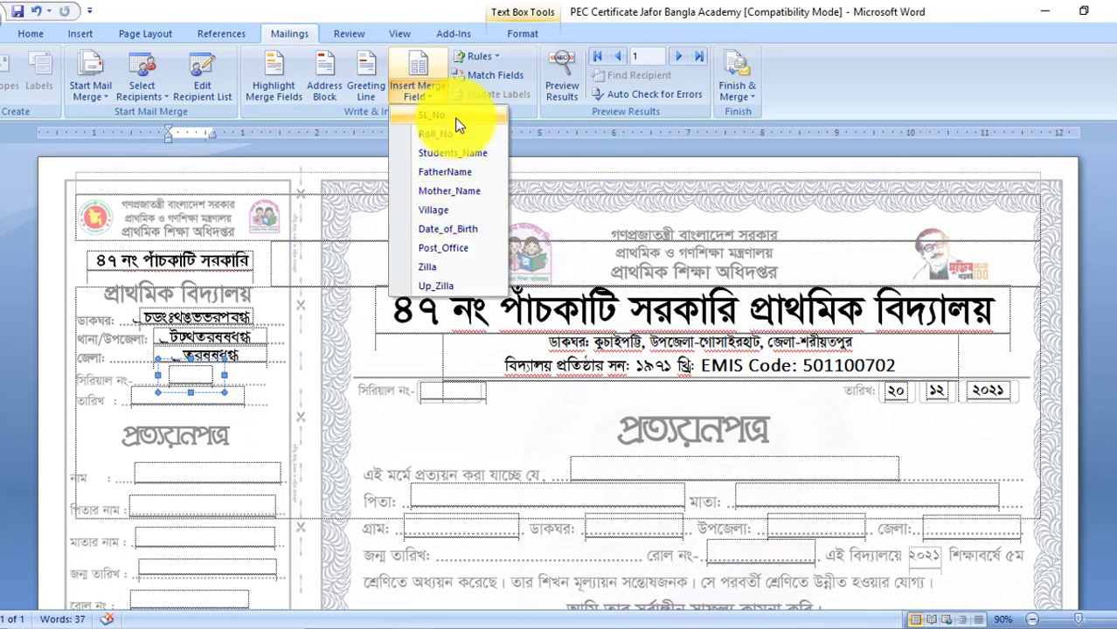
pyautogui.click(459, 132)
# Enter the date 20/12/2021 in the stub's তারিখ text box
pyautogui.click(226, 406)
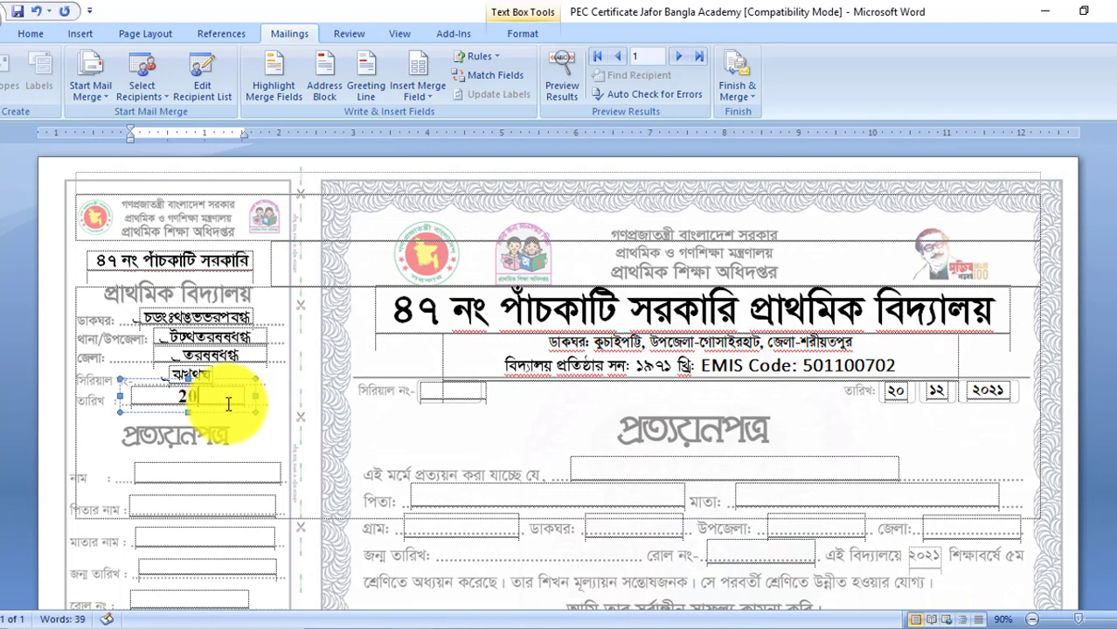
pyautogui.write('02')
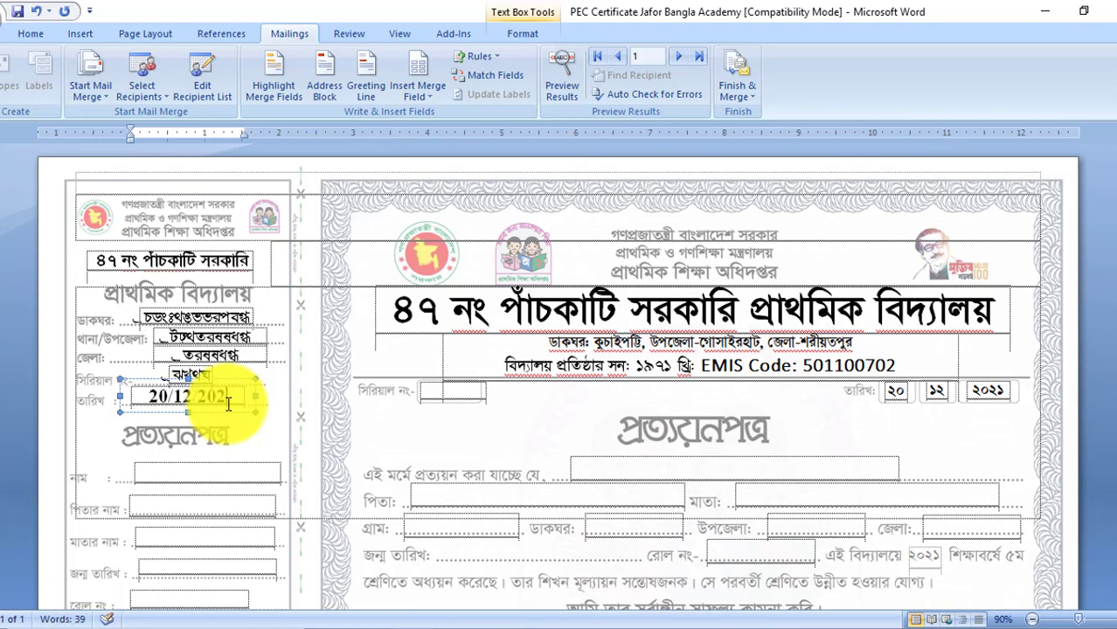
pyautogui.write('1')
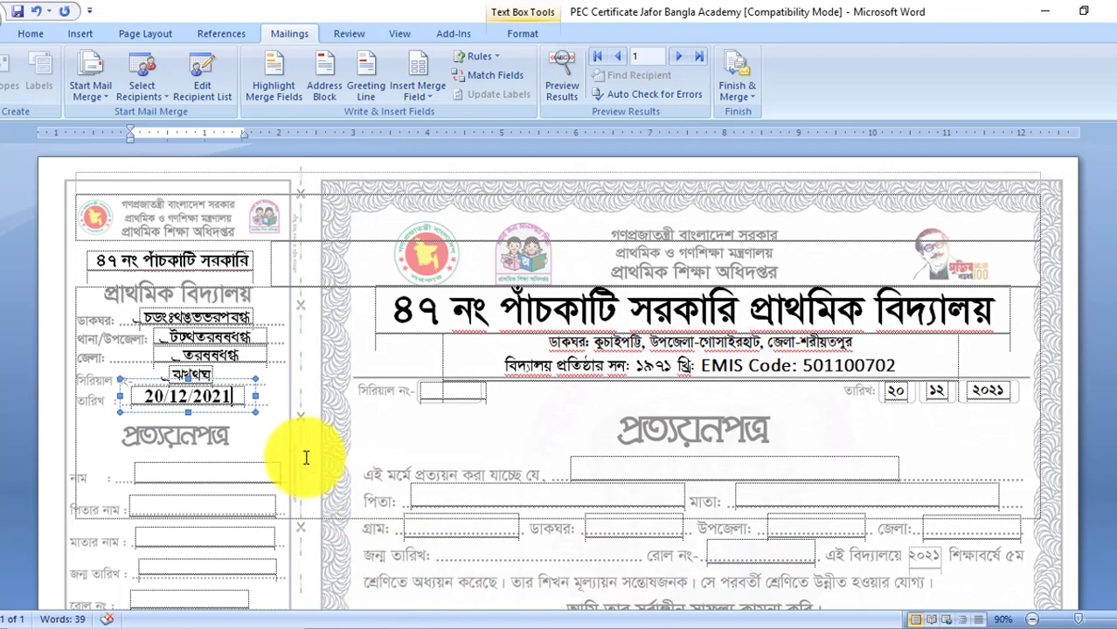
# Insert the Students_Name merge field into the stub's নাম box and the FatherName field into its পিতার নাম box
pyautogui.click(221, 477)
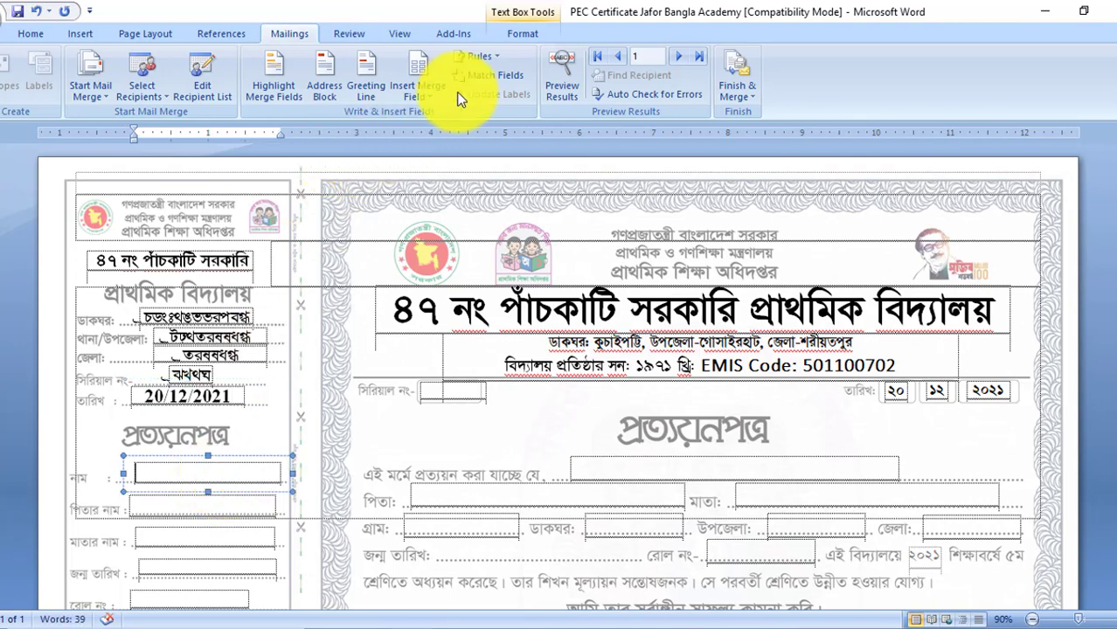
pyautogui.click(435, 94)
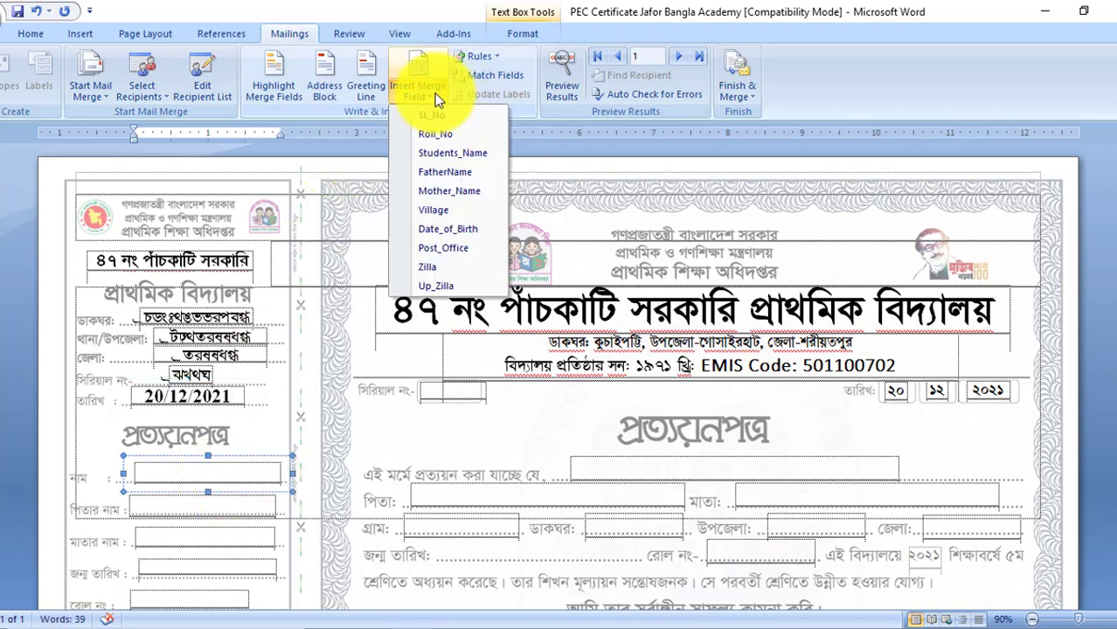
pyautogui.click(454, 153)
pyautogui.click(220, 508)
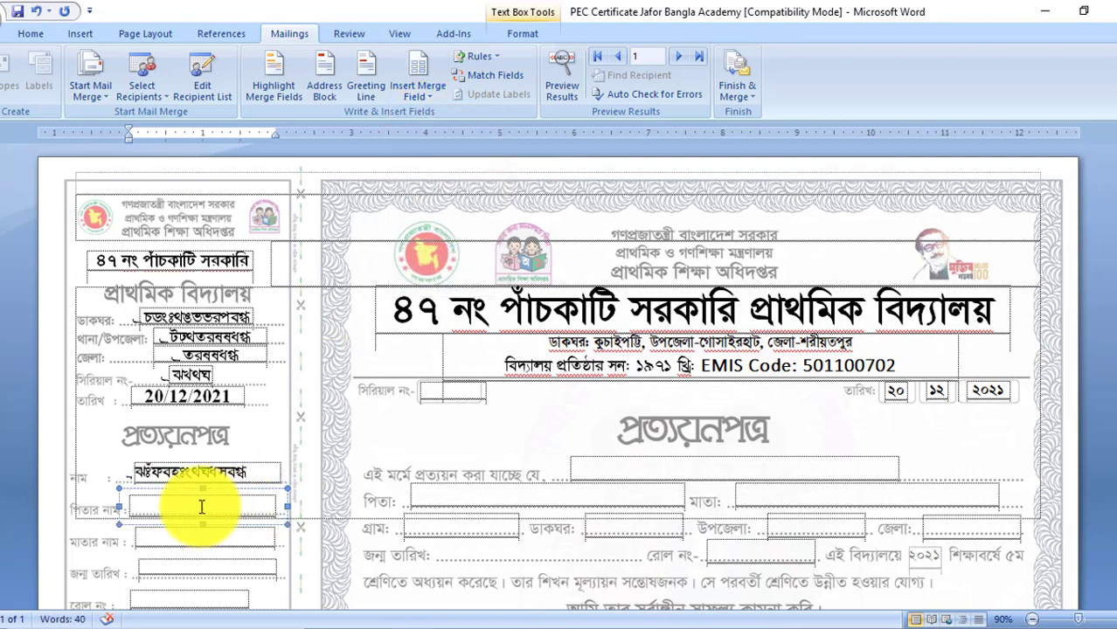
pyautogui.click(434, 98)
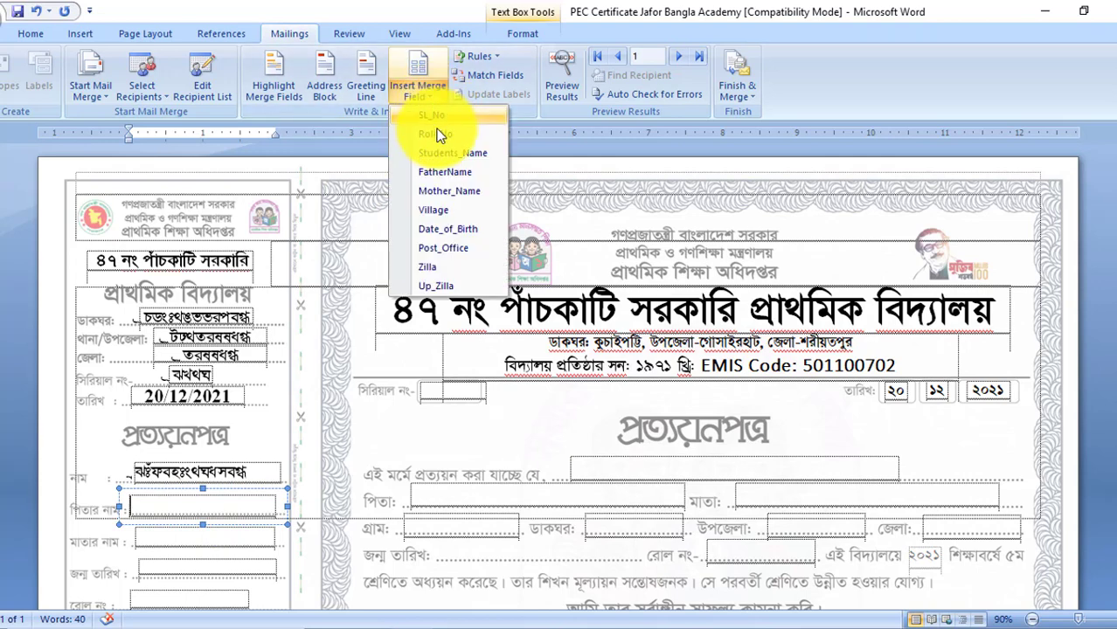
pyautogui.click(447, 172)
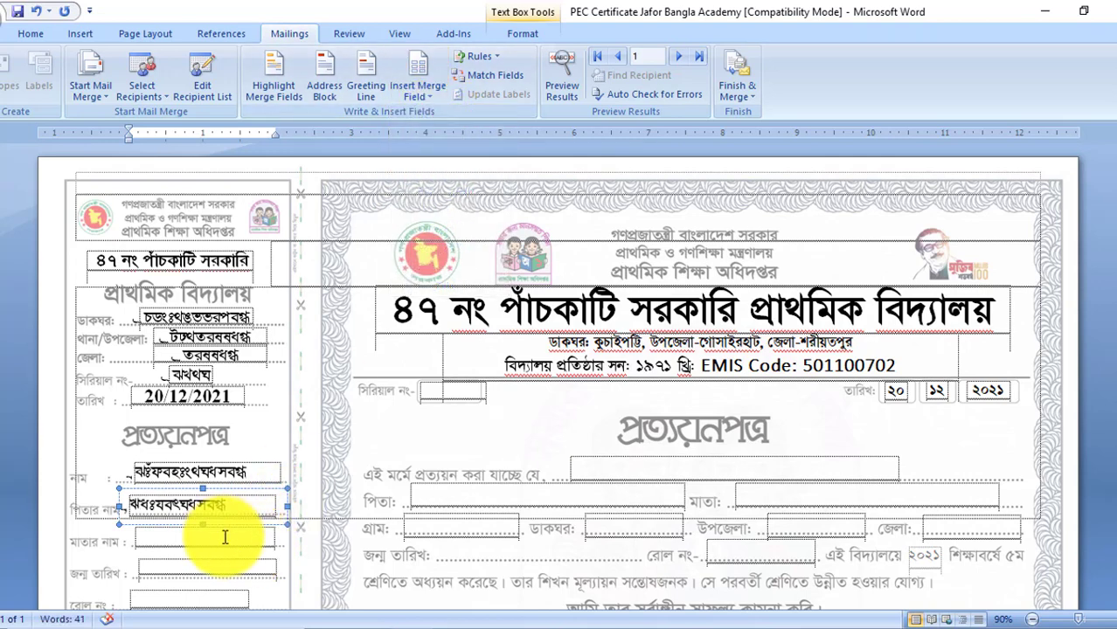
# Insert the Mother_Name merge field into the stub's মাতার নাম box and the Date_of_Birth field into its জন্ম তারিখ box
pyautogui.click(224, 545)
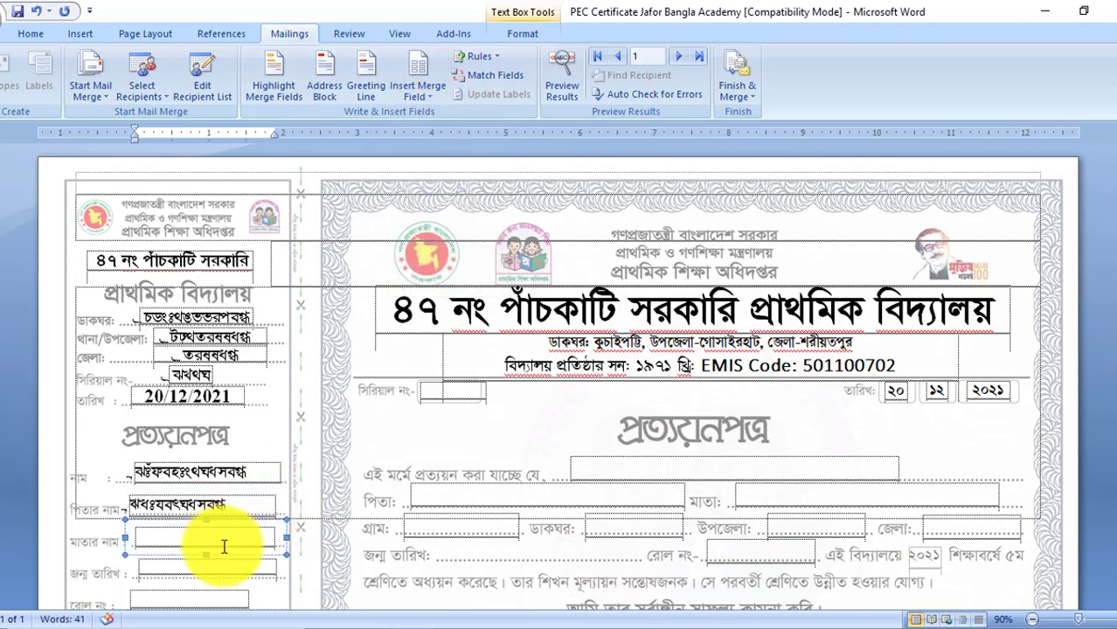
pyautogui.click(434, 96)
pyautogui.click(437, 191)
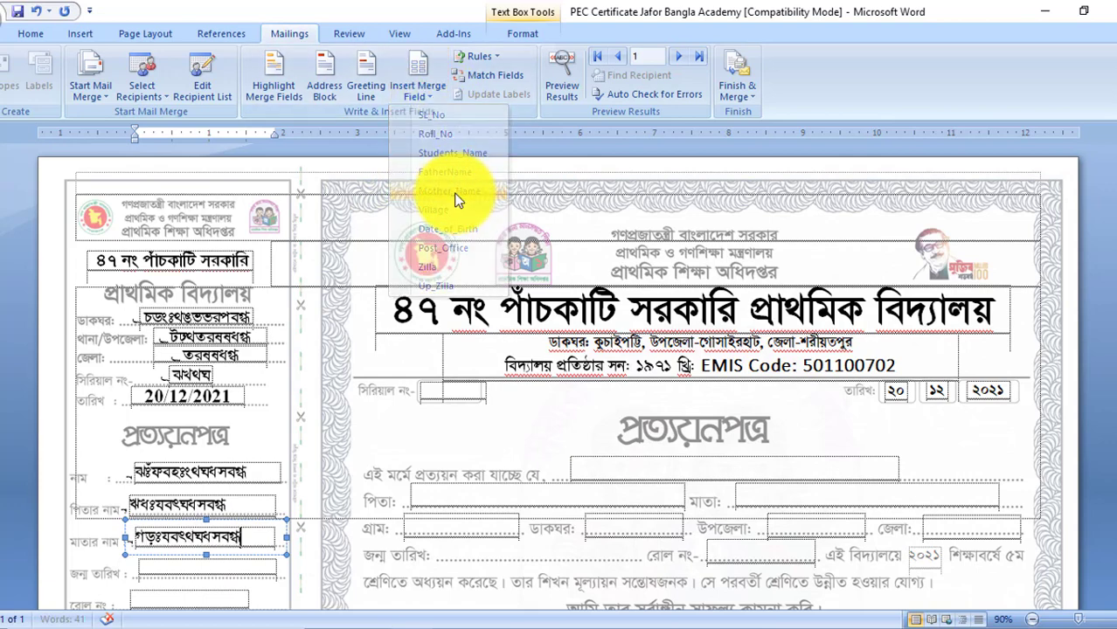
pyautogui.scroll(-1, 219, 516)
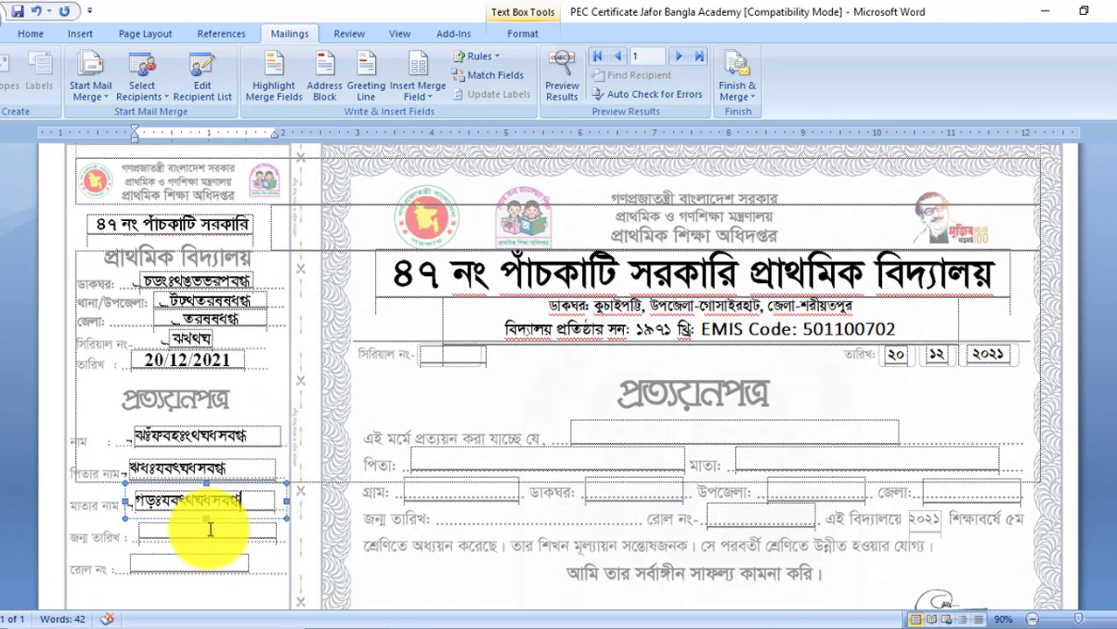
pyautogui.click(210, 529)
pyautogui.click(435, 94)
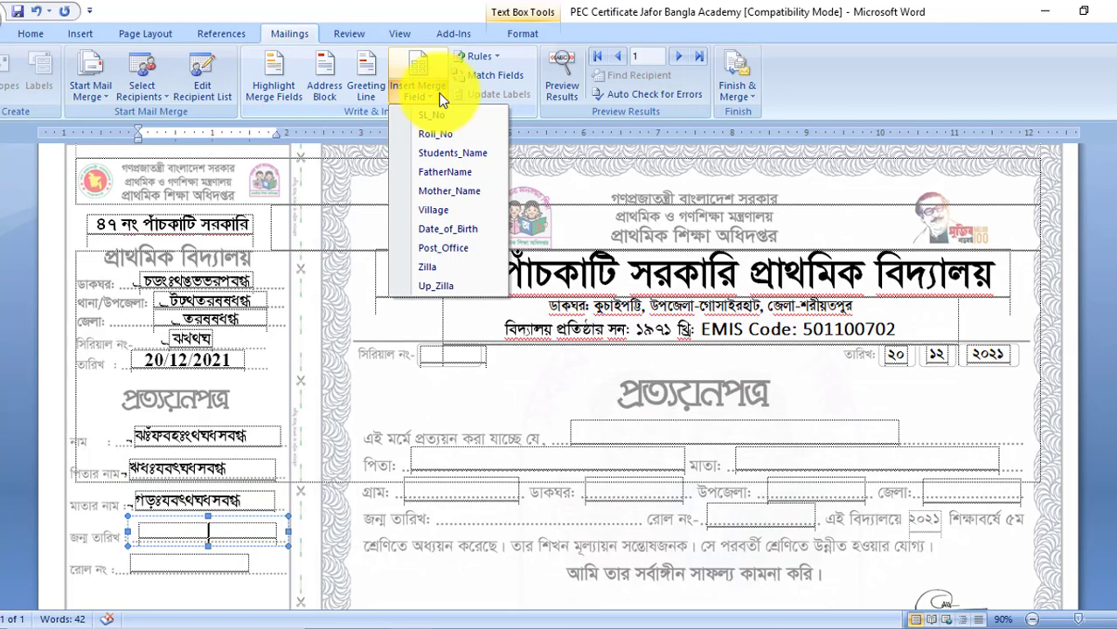
pyautogui.click(432, 228)
# Insert the Roll_No merge field into the roll number (রোল নং) text box on the stub
pyautogui.scroll(-1, 221, 485)
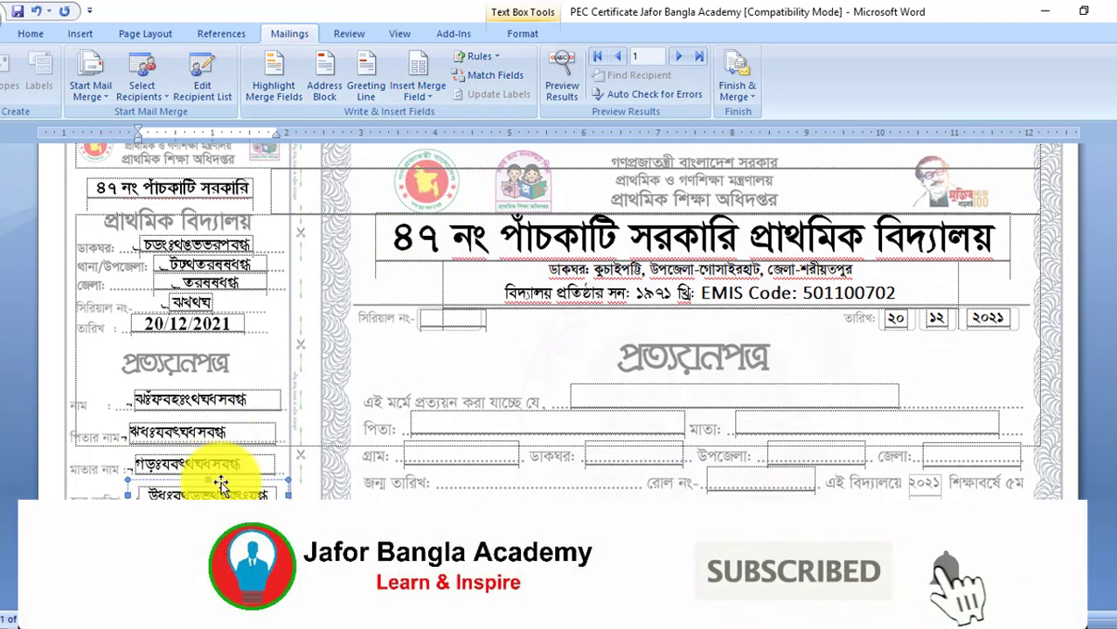
pyautogui.scroll(-1, 221, 485)
pyautogui.click(212, 483)
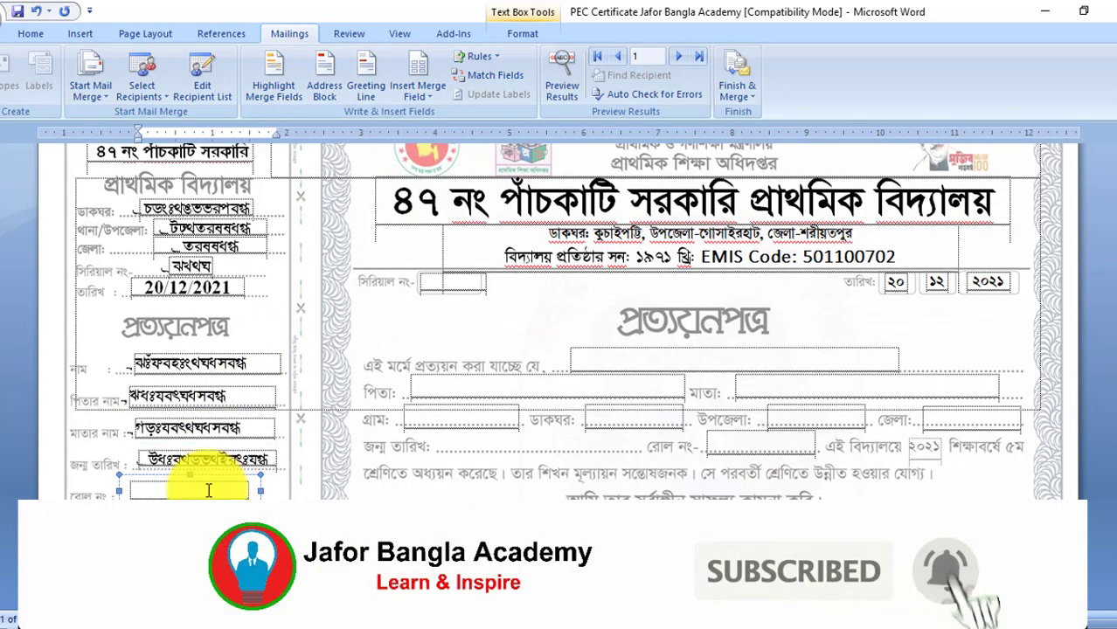
pyautogui.click(440, 100)
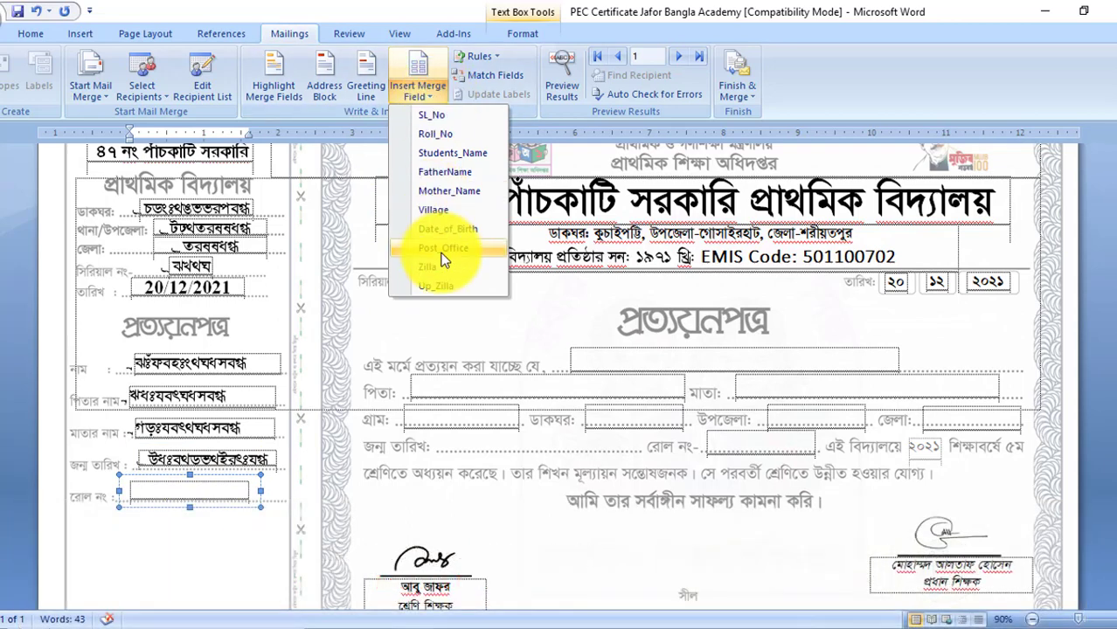
pyautogui.click(454, 138)
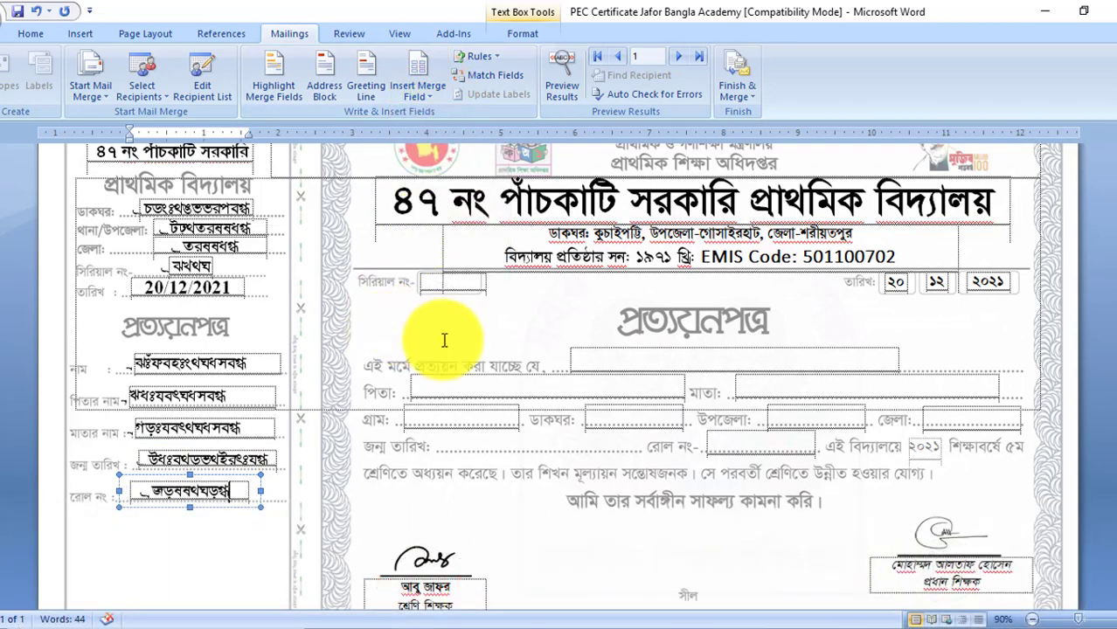
# Insert the SL_No merge field into the serial number (সিরিয়াল নং) text box of the main certificate
pyautogui.scroll(3, 516, 350)
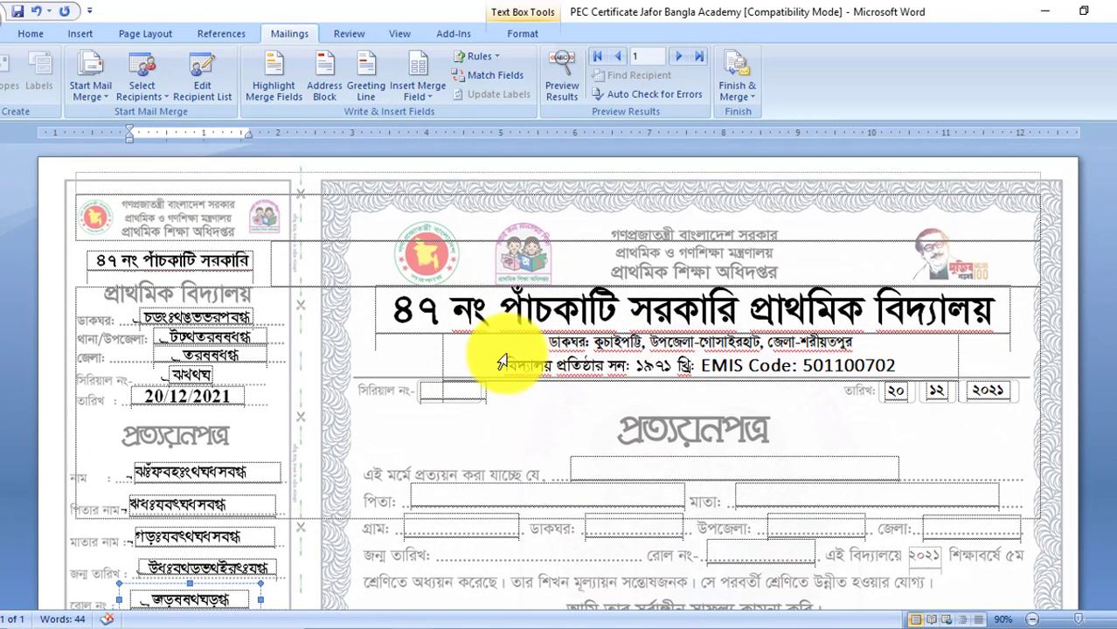
pyautogui.click(468, 392)
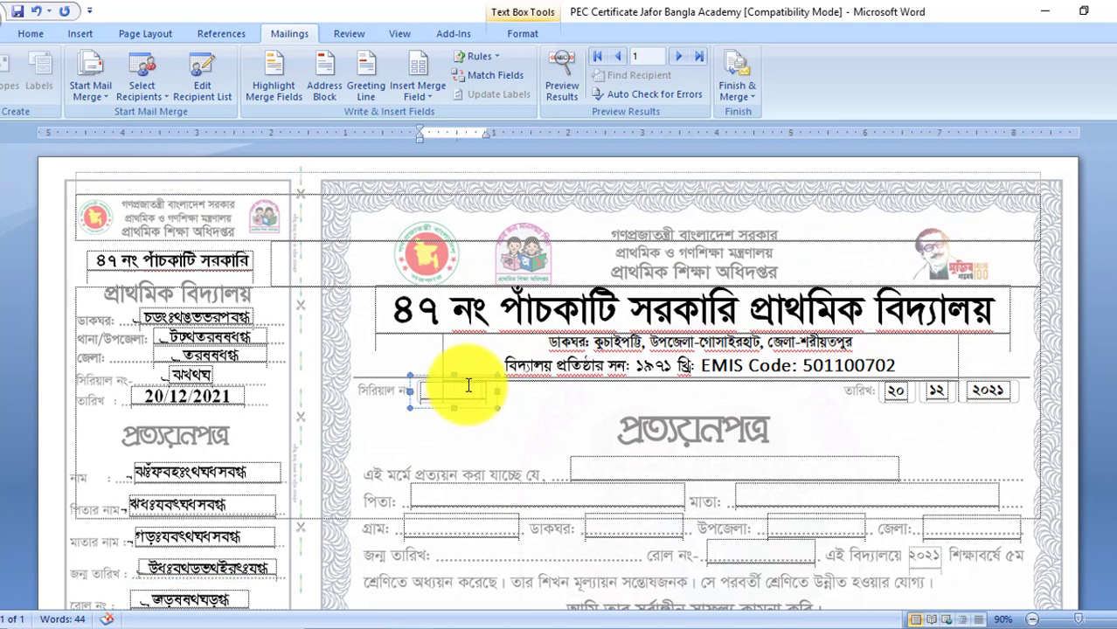
pyautogui.click(442, 103)
pyautogui.click(451, 133)
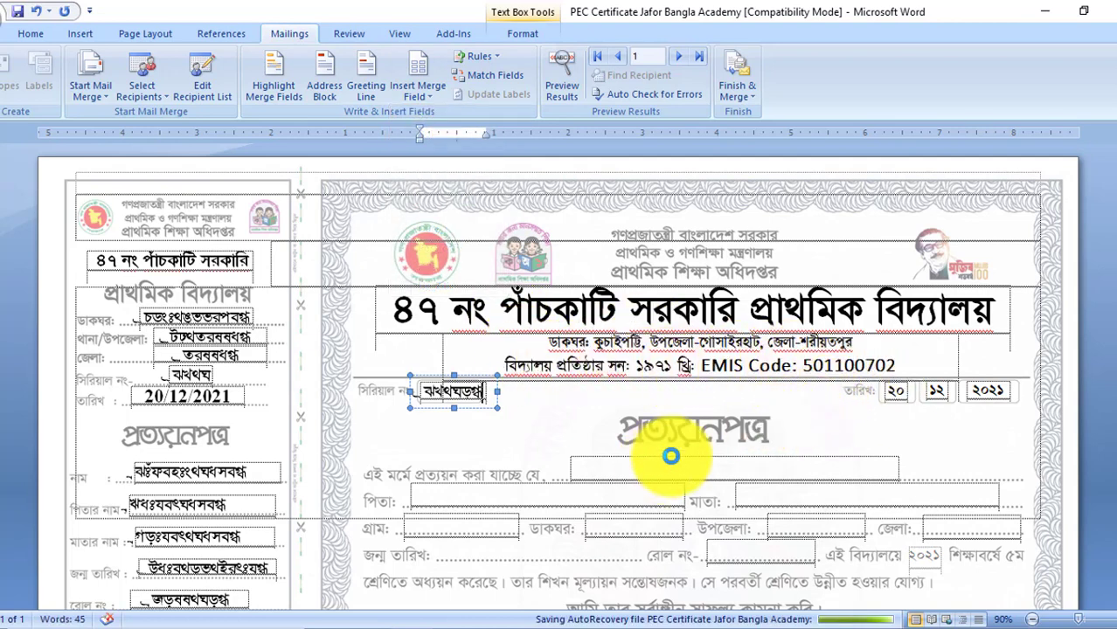
# Insert the Students_Name merge field into the main certificate's name box after এই মর্মে প্রত্যয়ন করা যাচ্ছে যে
pyautogui.scroll(-1, 671, 455)
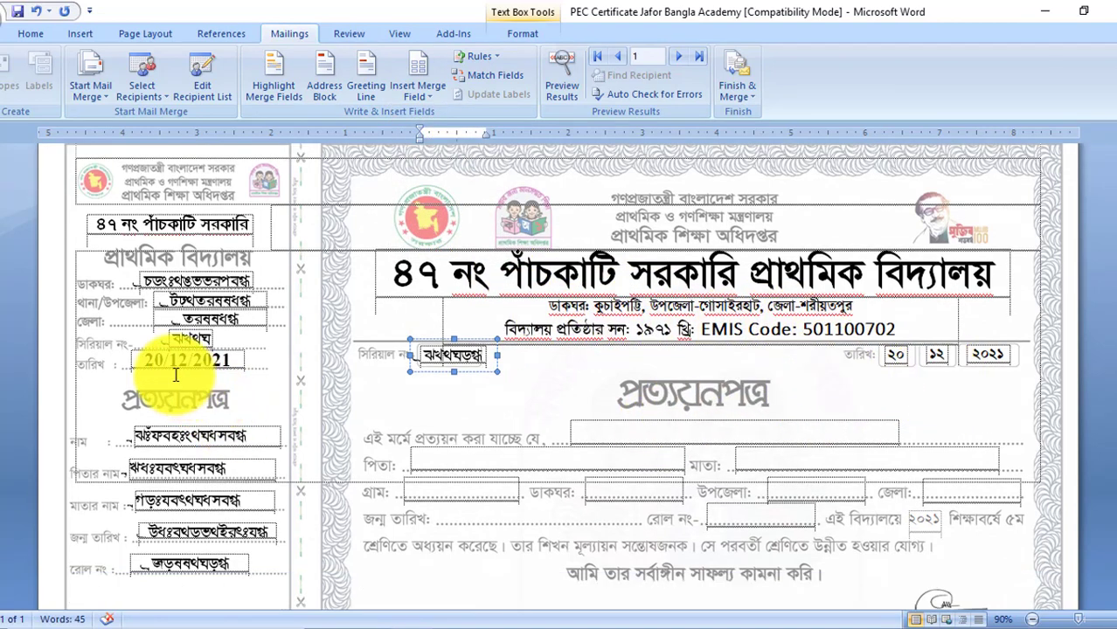
pyautogui.scroll(-2, 576, 457)
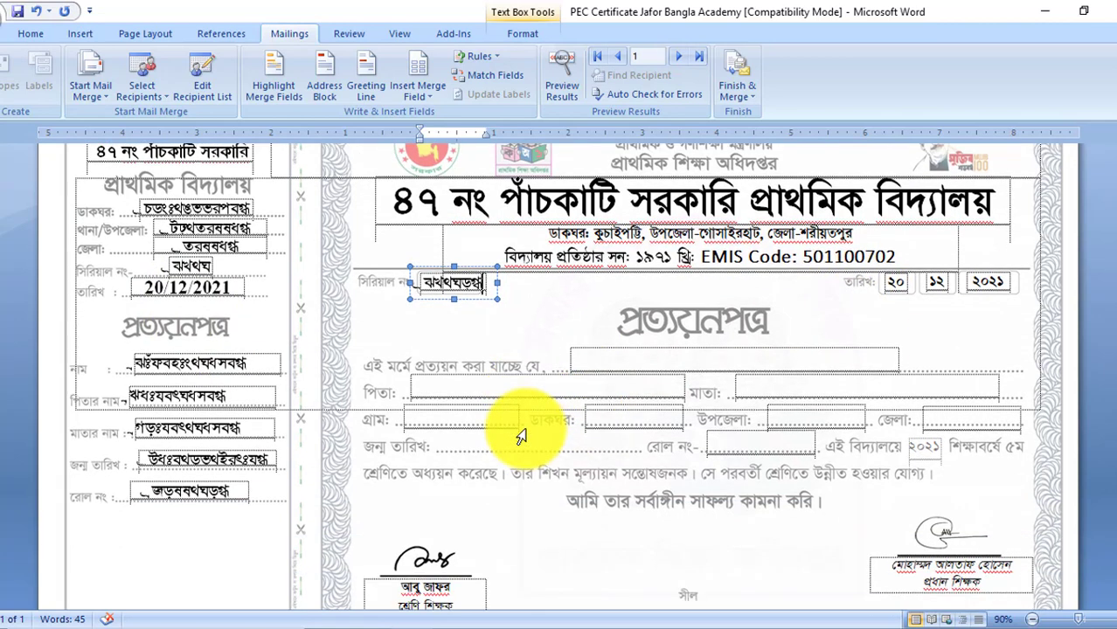
pyautogui.click(621, 376)
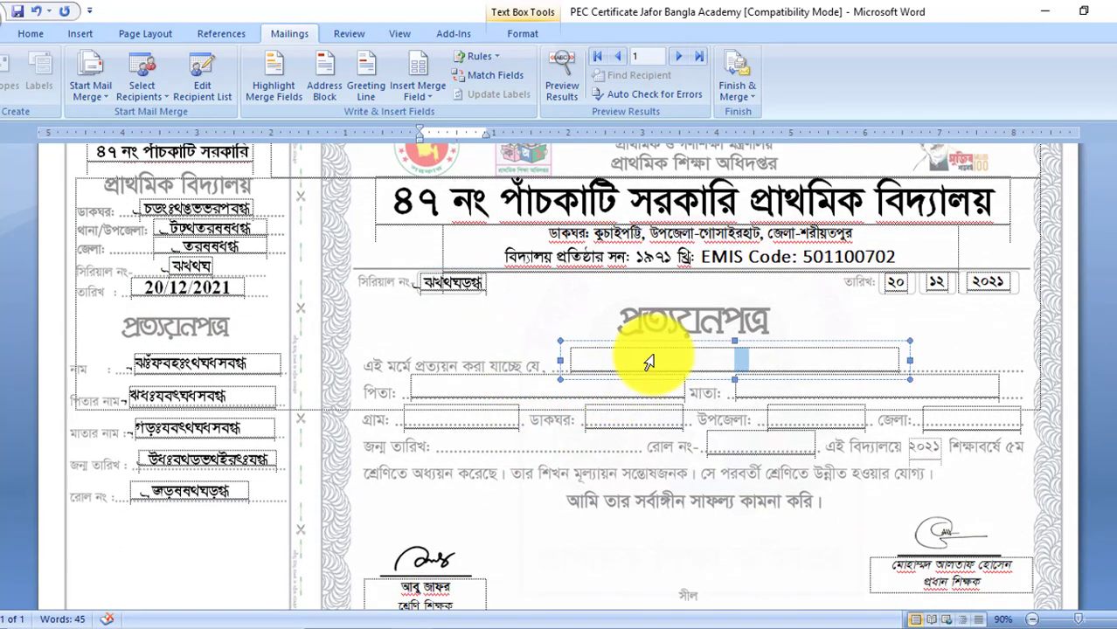
pyautogui.click(441, 93)
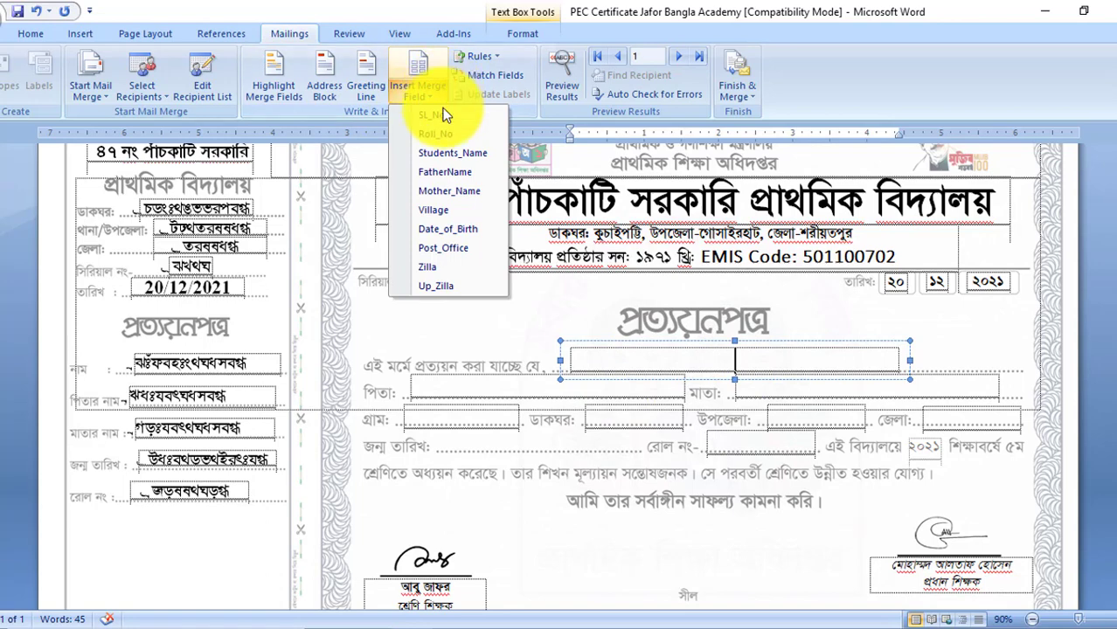
pyautogui.click(453, 154)
# Insert the FatherName merge field into the main certificate's পিতা box and the Mother_Name field into its মাতা box
pyautogui.click(561, 392)
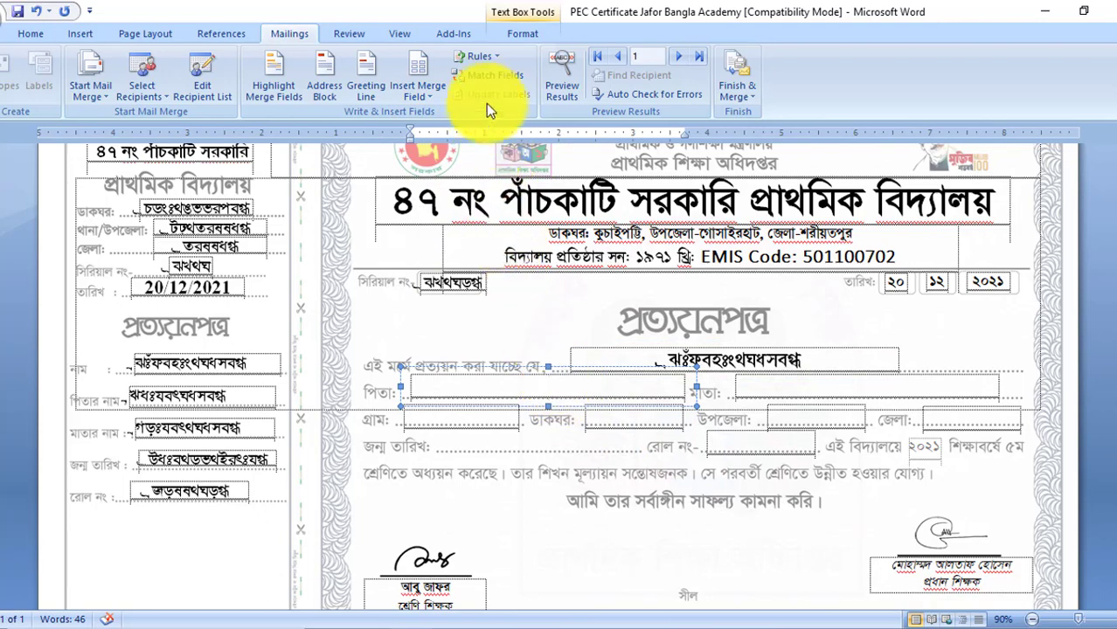
pyautogui.click(440, 103)
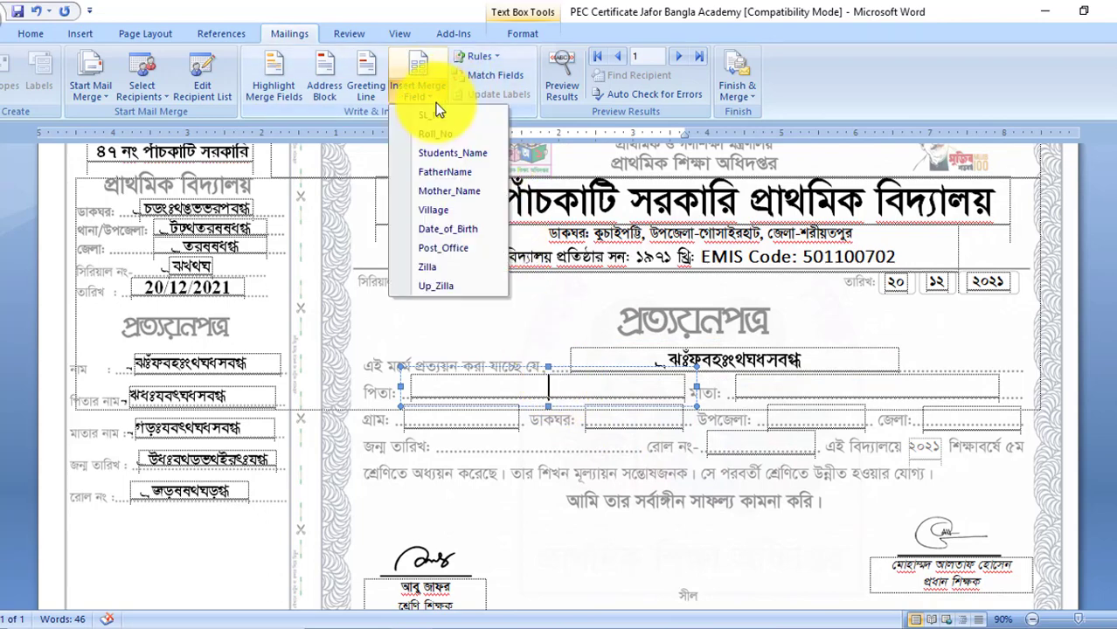
pyautogui.click(448, 171)
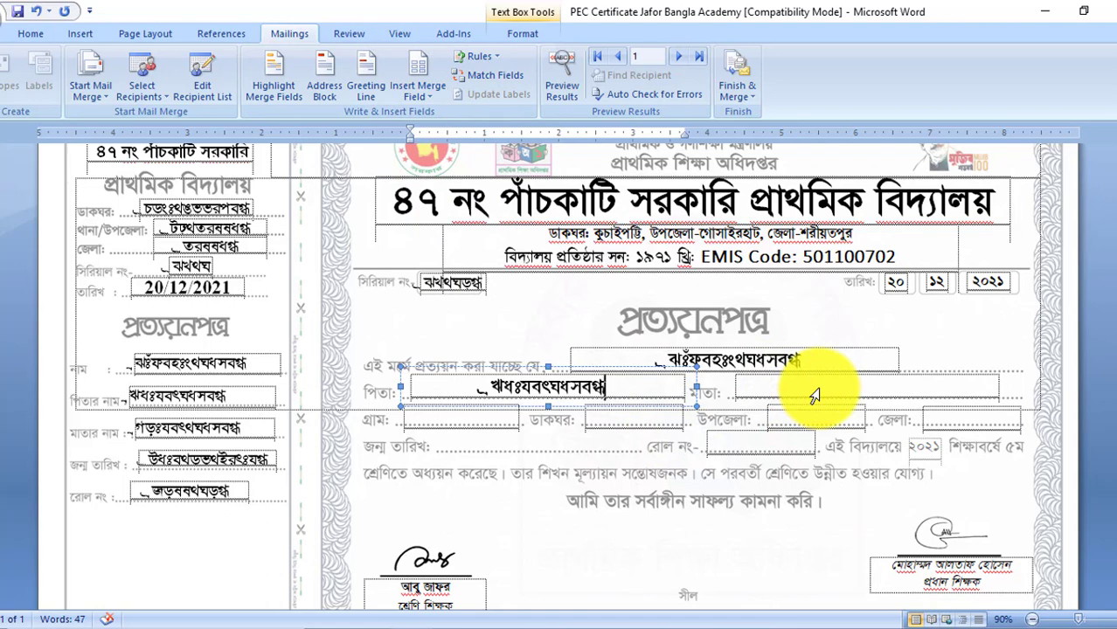
pyautogui.click(818, 393)
pyautogui.click(432, 92)
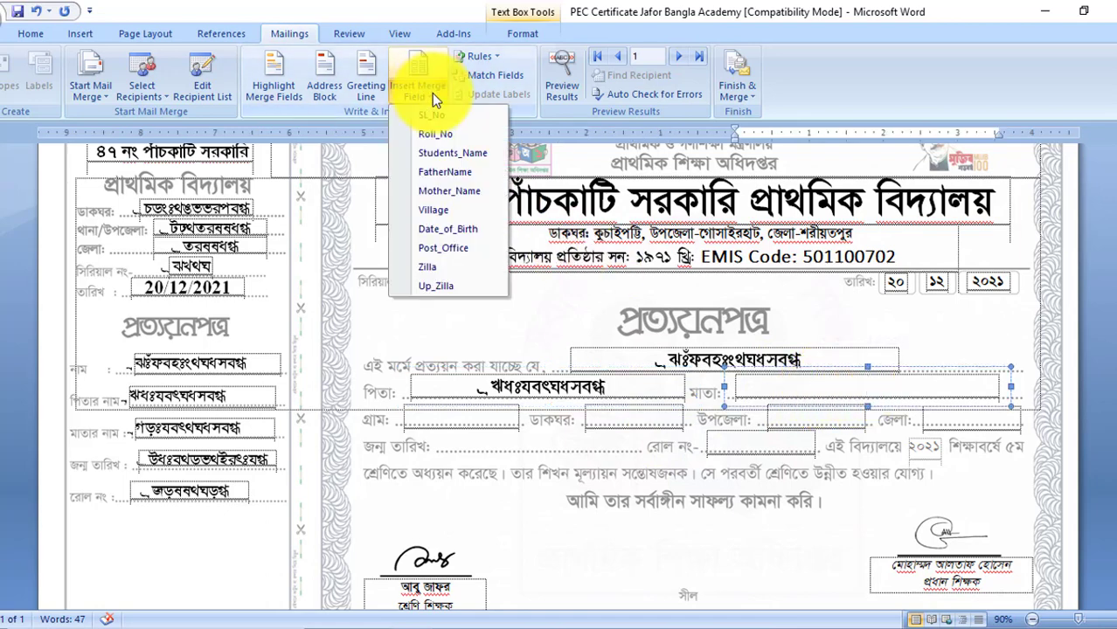
pyautogui.click(466, 192)
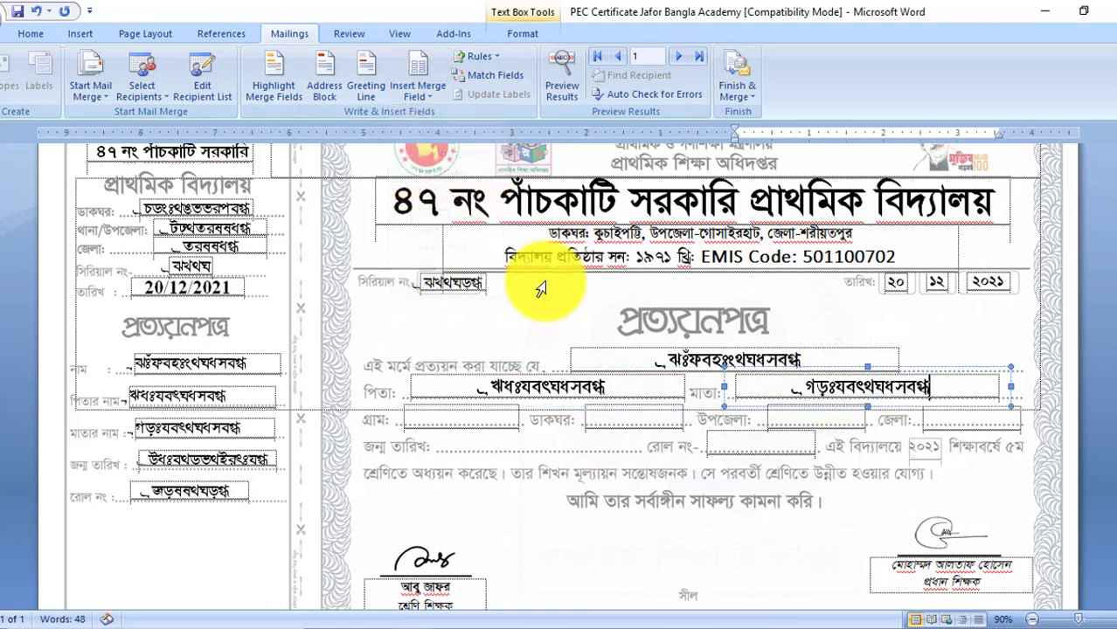
# Insert the Village merge field into the village (গ্রাম) text box of the main certificate
pyautogui.click(509, 421)
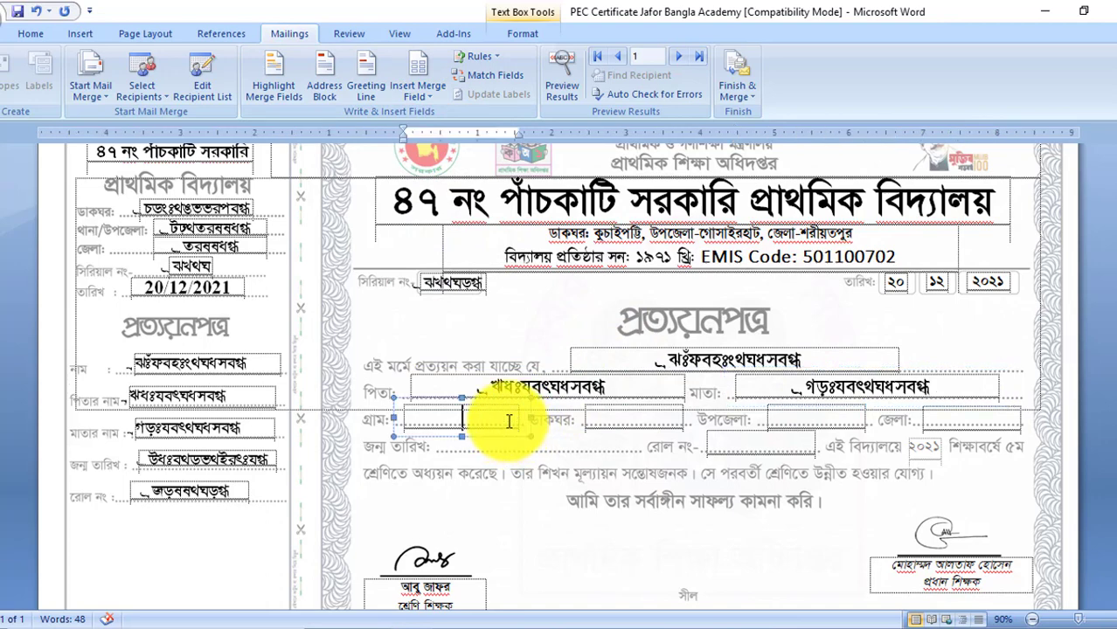
pyautogui.click(418, 91)
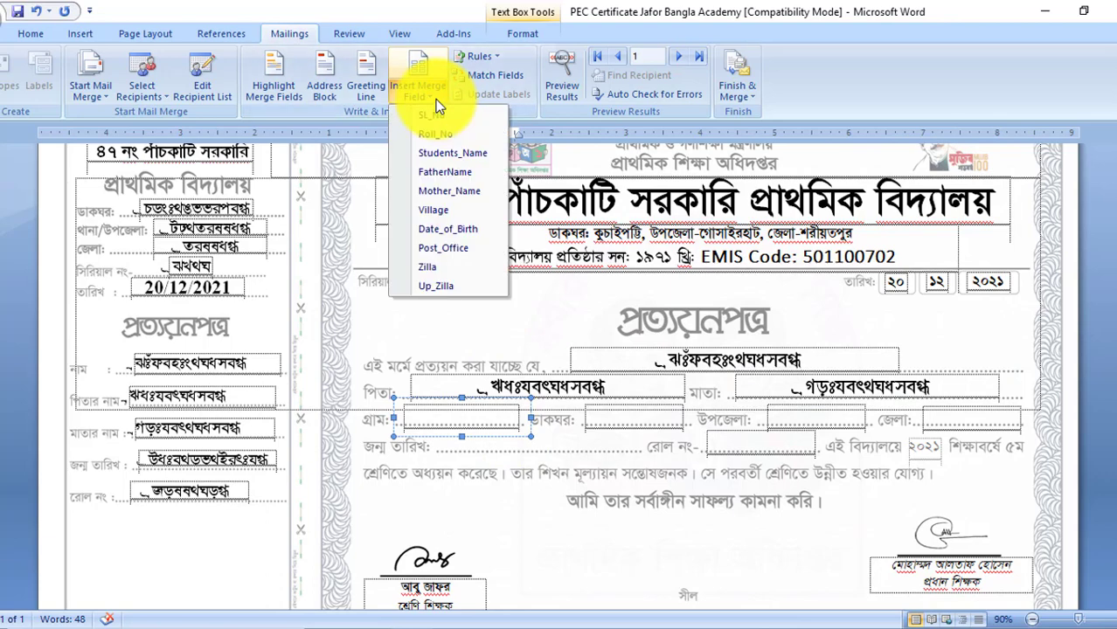
pyautogui.click(438, 209)
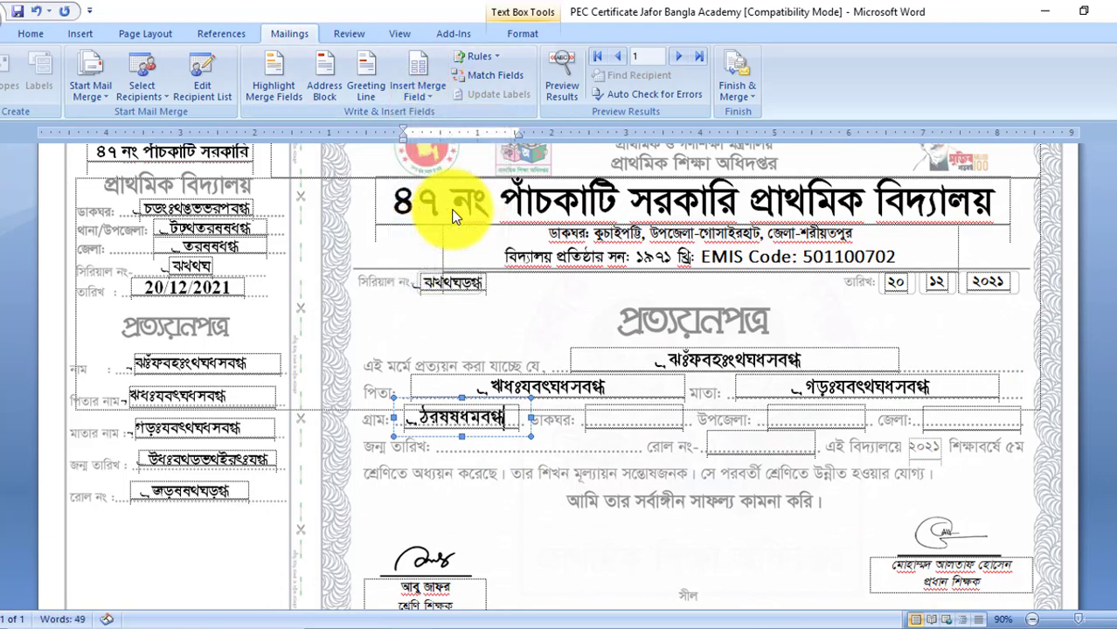
# Insert the Post_Office merge field into the main certificate's ডাকঘর box and the Up_Zilla field into its উপজেলা box
pyautogui.click(627, 429)
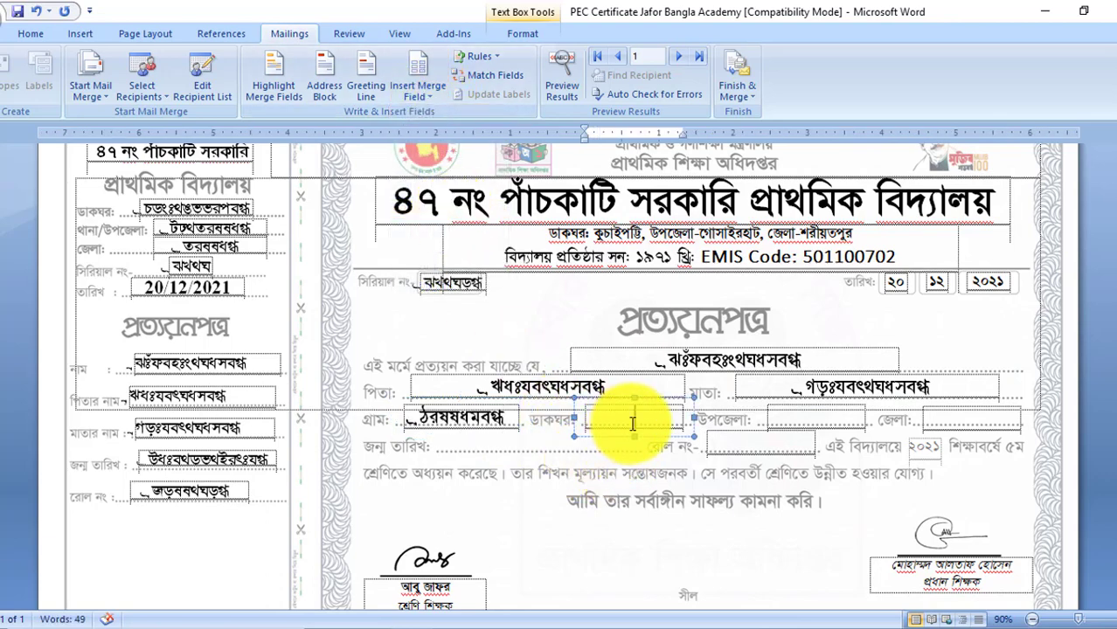
pyautogui.click(439, 100)
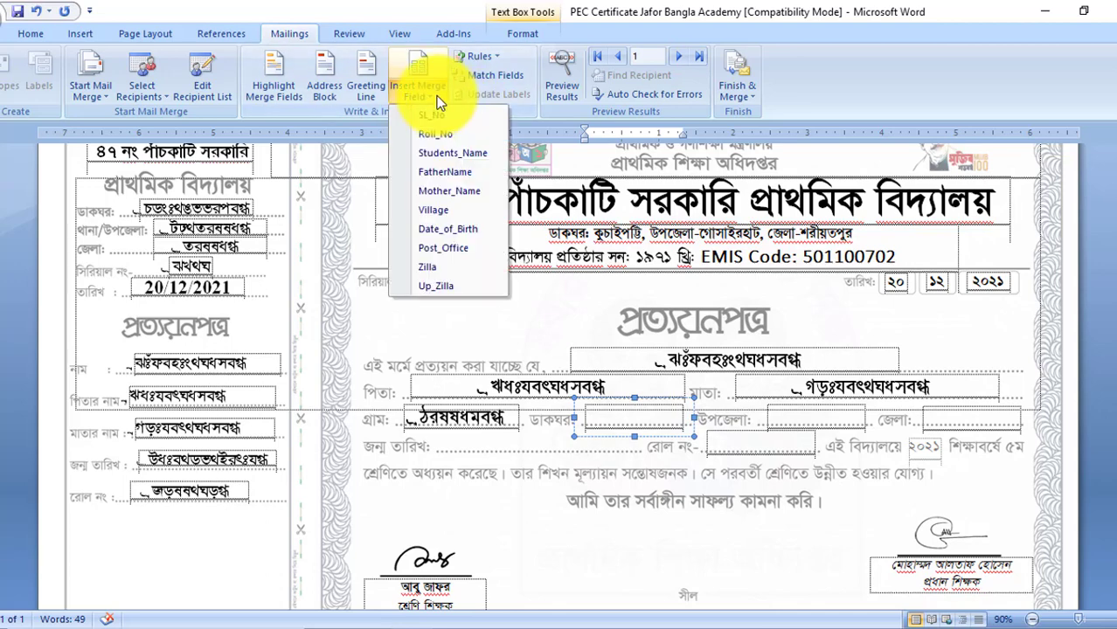
pyautogui.click(464, 251)
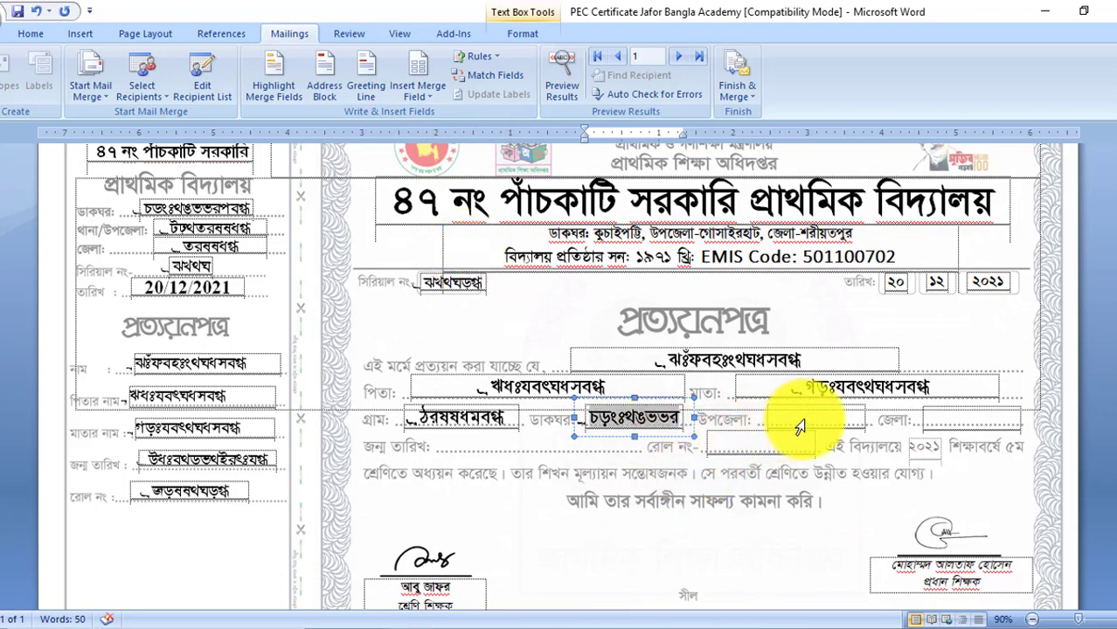
pyautogui.click(817, 418)
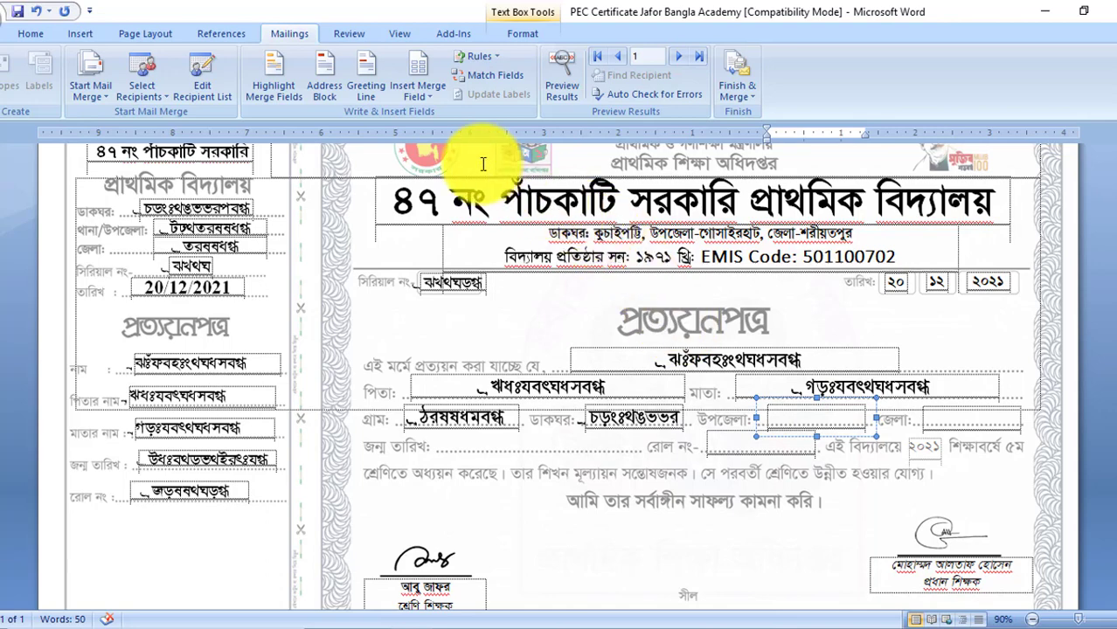
pyautogui.click(438, 99)
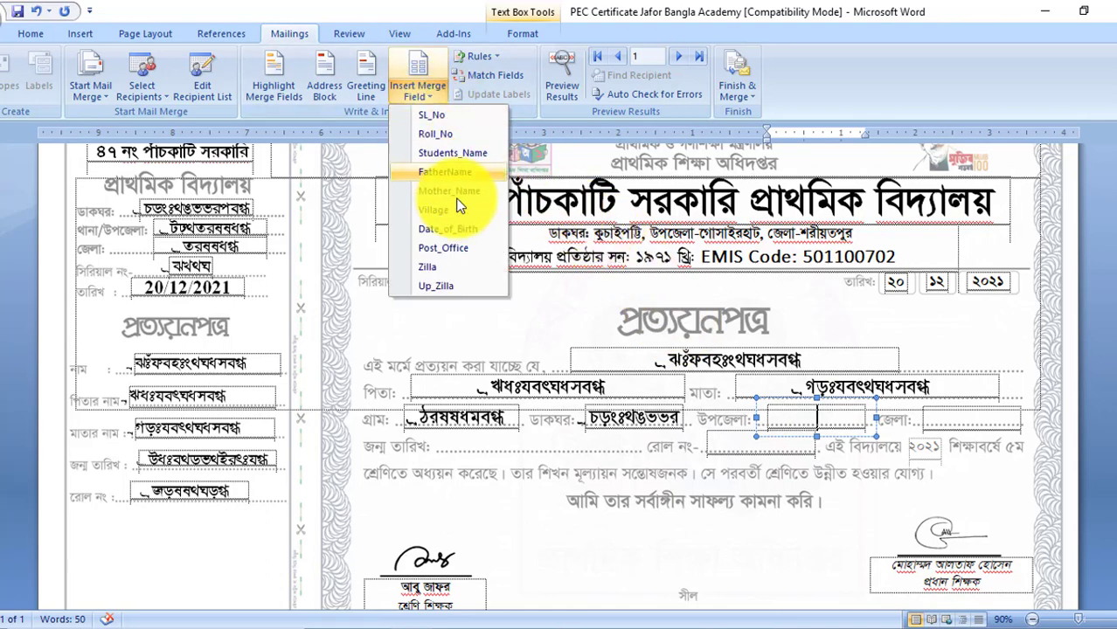
pyautogui.click(460, 287)
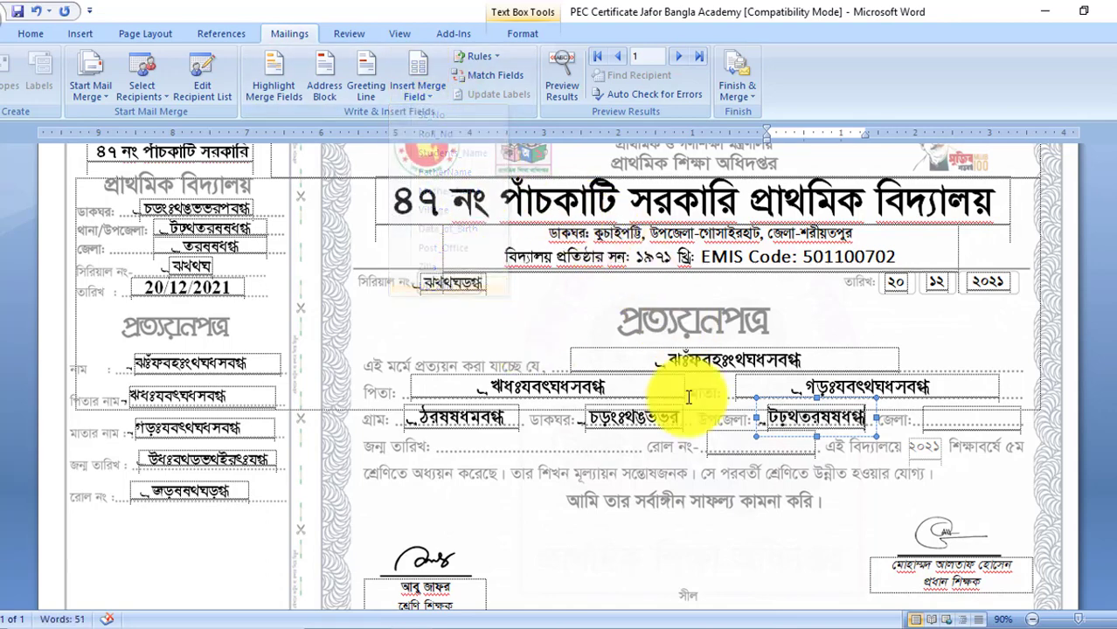
# Insert the Zilla merge field into the district (জেলা) text box of the main certificate
pyautogui.click(976, 419)
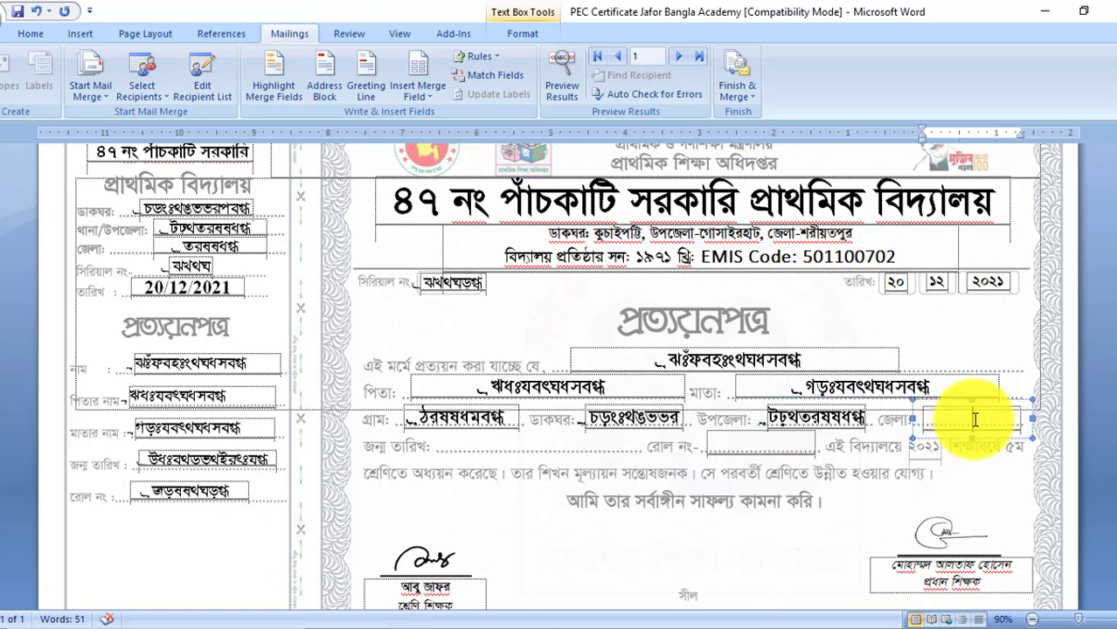
pyautogui.click(430, 103)
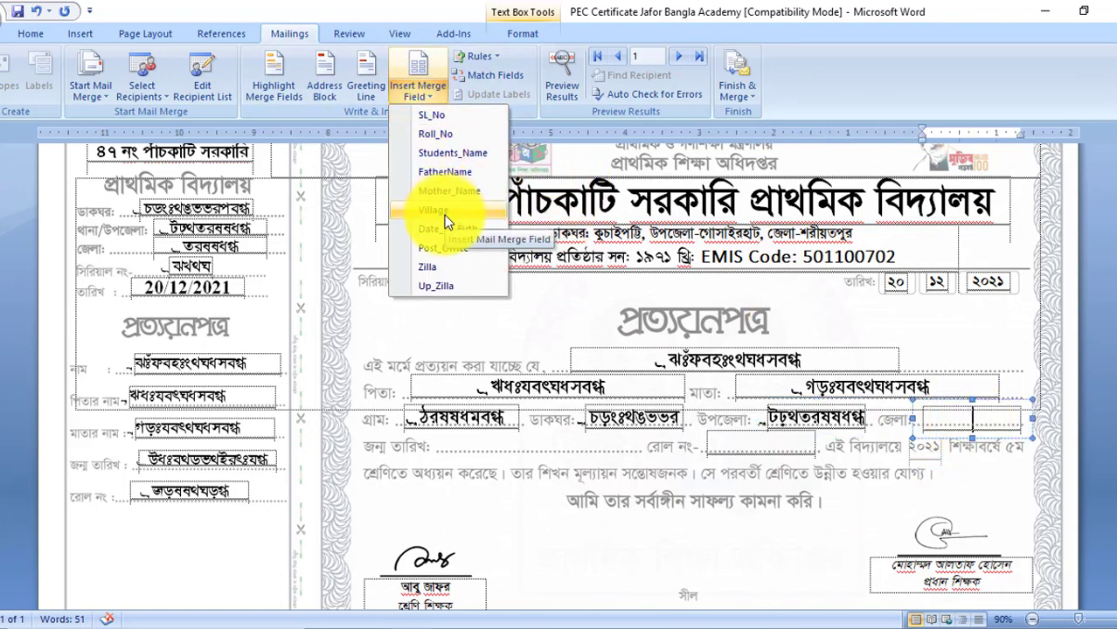
pyautogui.click(428, 268)
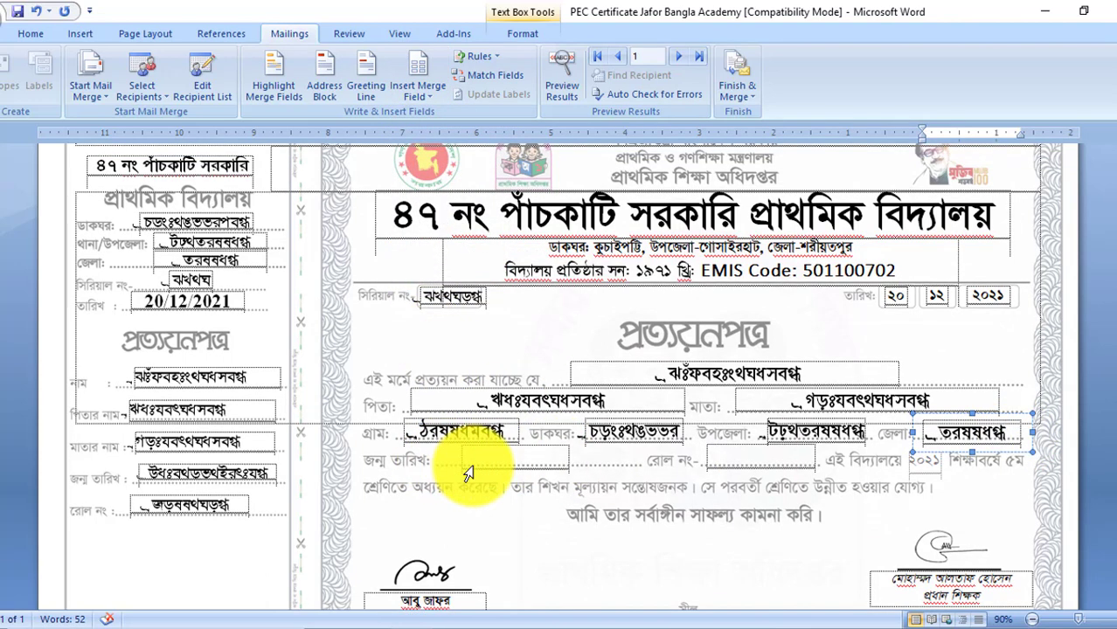
# Insert the Date_of_Birth merge field into the main certificate's জন্ম তারিখ box and the Roll_No field into its রোল নং box
pyautogui.click(517, 456)
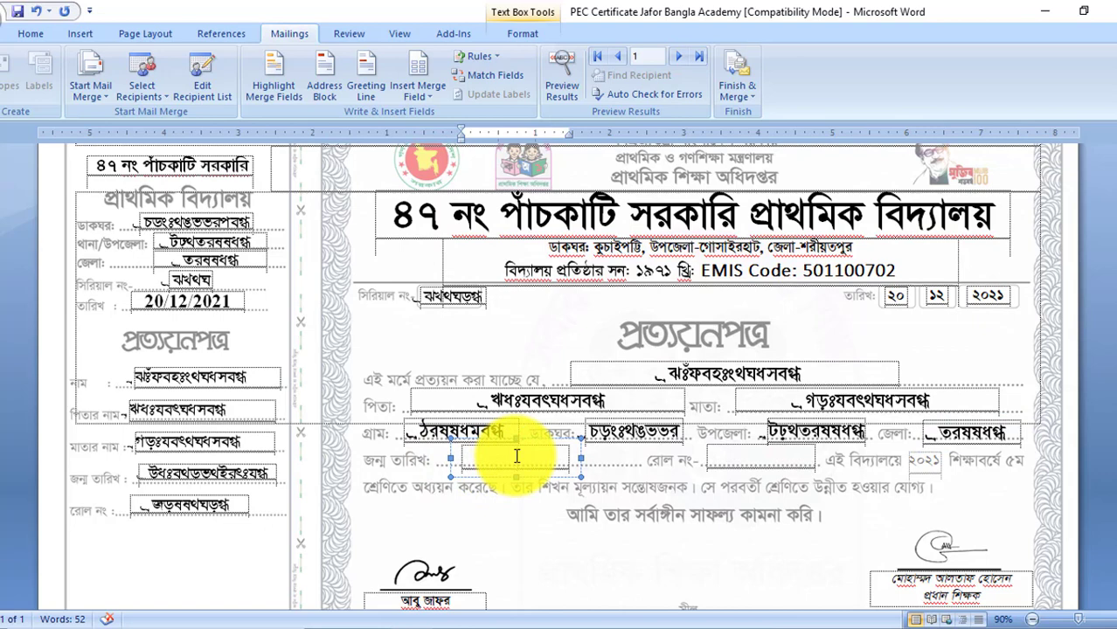
pyautogui.click(434, 89)
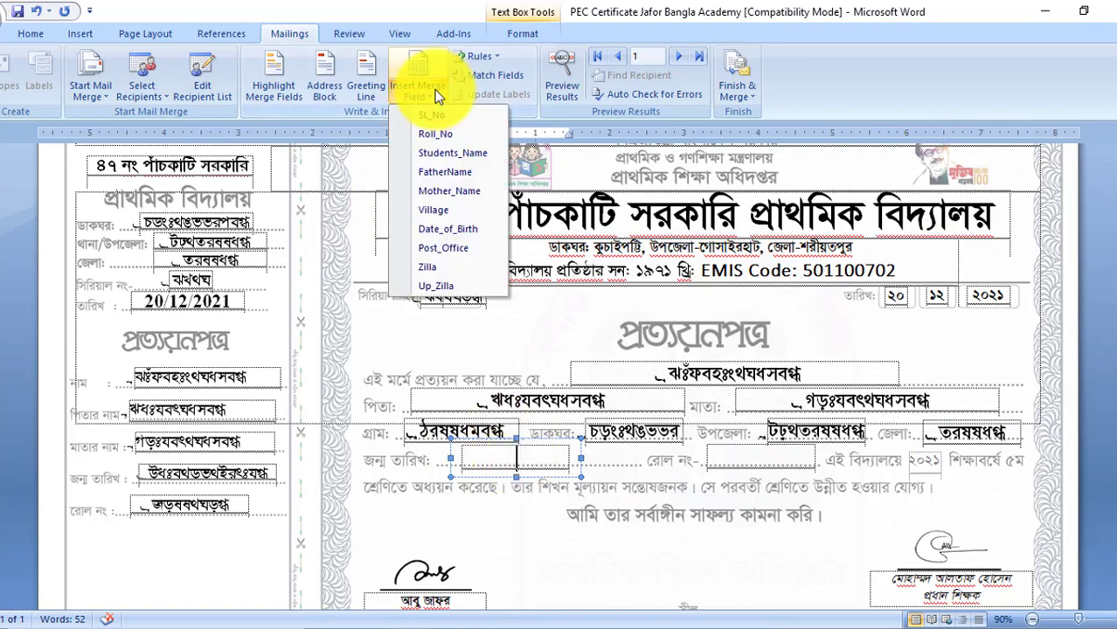
pyautogui.click(461, 229)
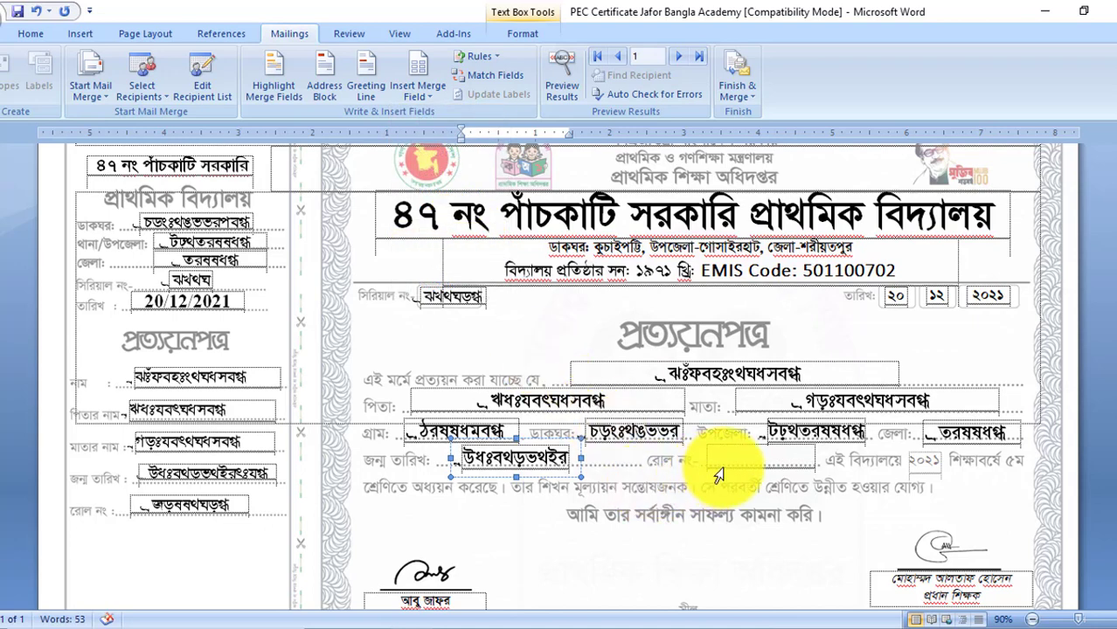
pyautogui.click(769, 458)
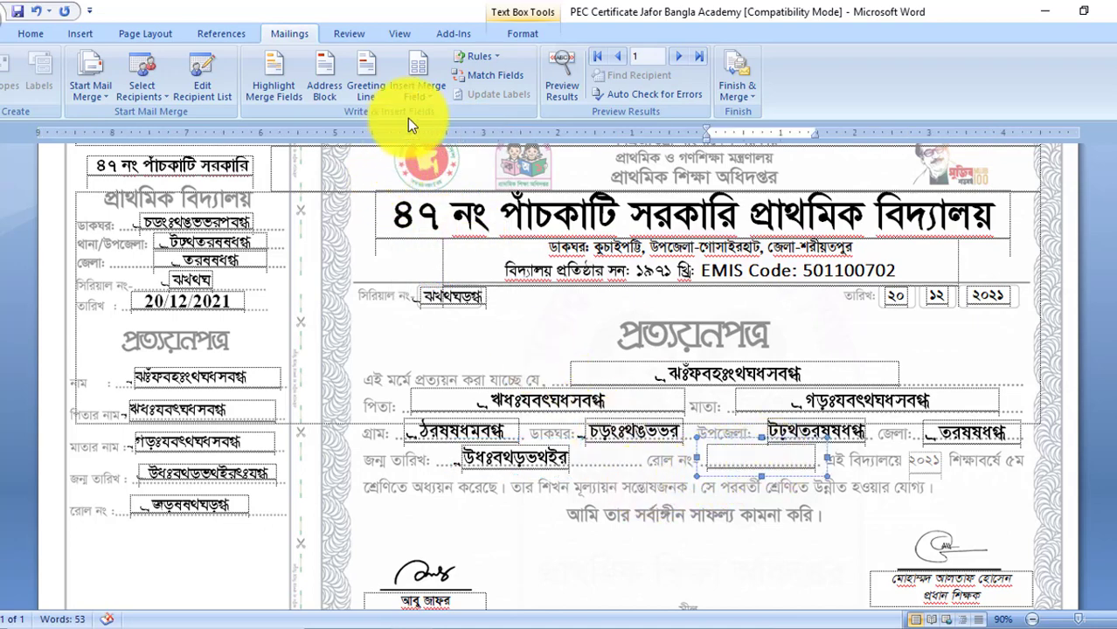
pyautogui.click(431, 94)
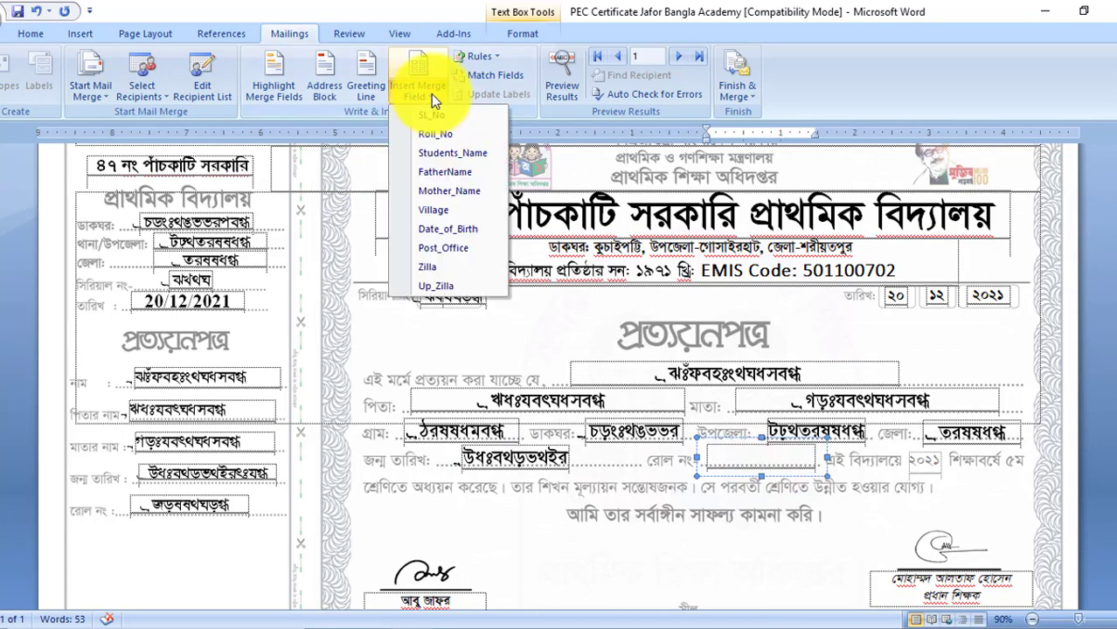
pyautogui.click(444, 140)
# Review the merge fields on the stub and main certificate, along with the head teacher's signature picture and the signature blocks
pyautogui.scroll(-3, 567, 524)
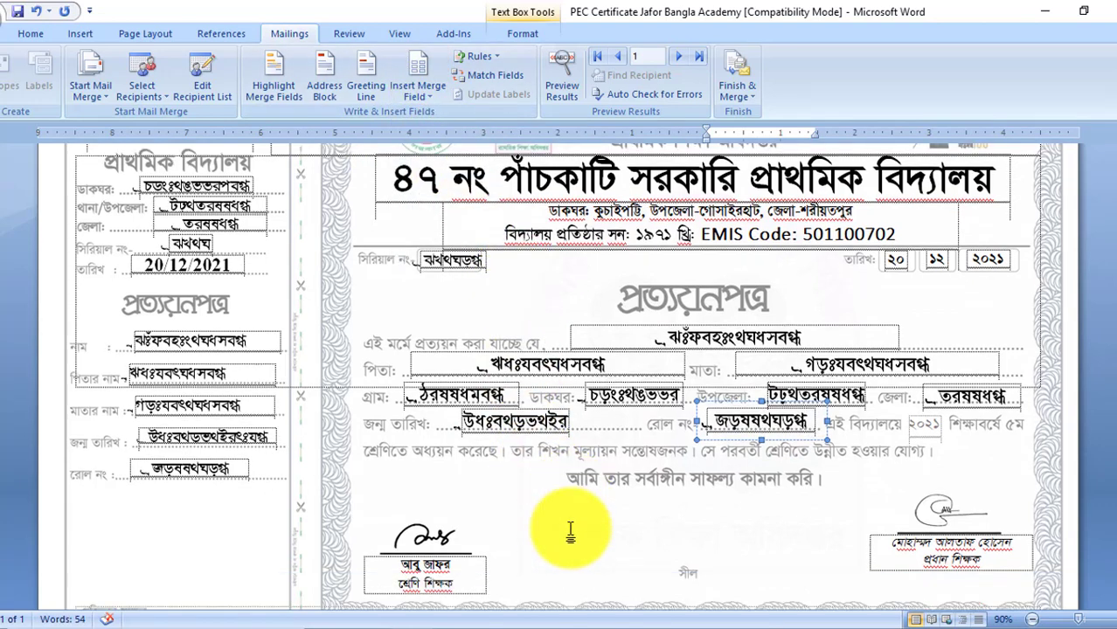
pyautogui.scroll(-1, 566, 530)
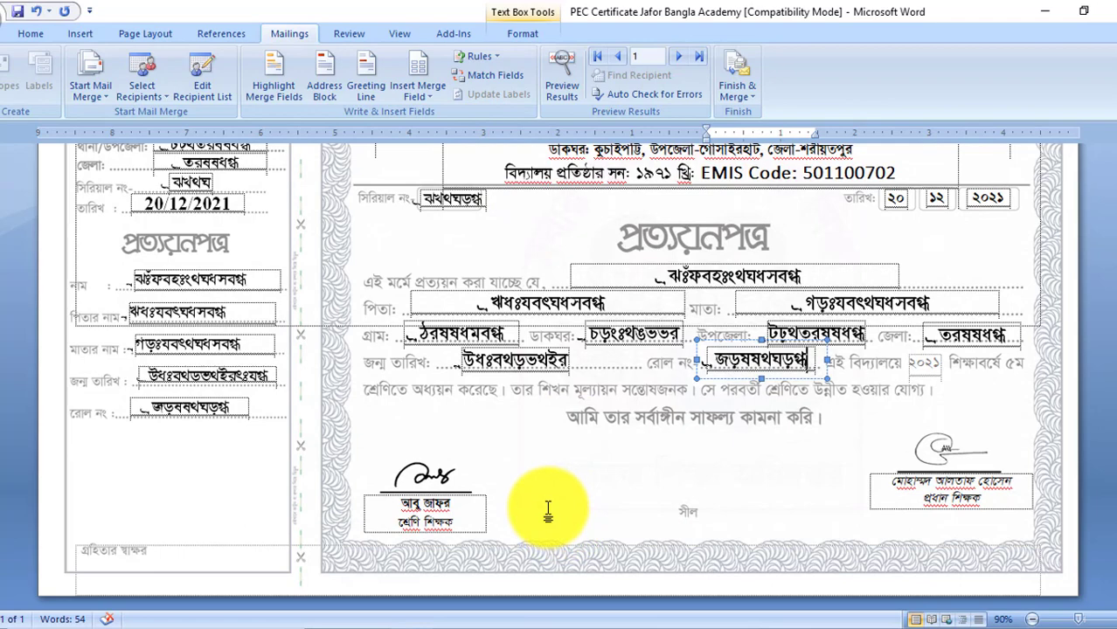
pyautogui.scroll(5, 549, 512)
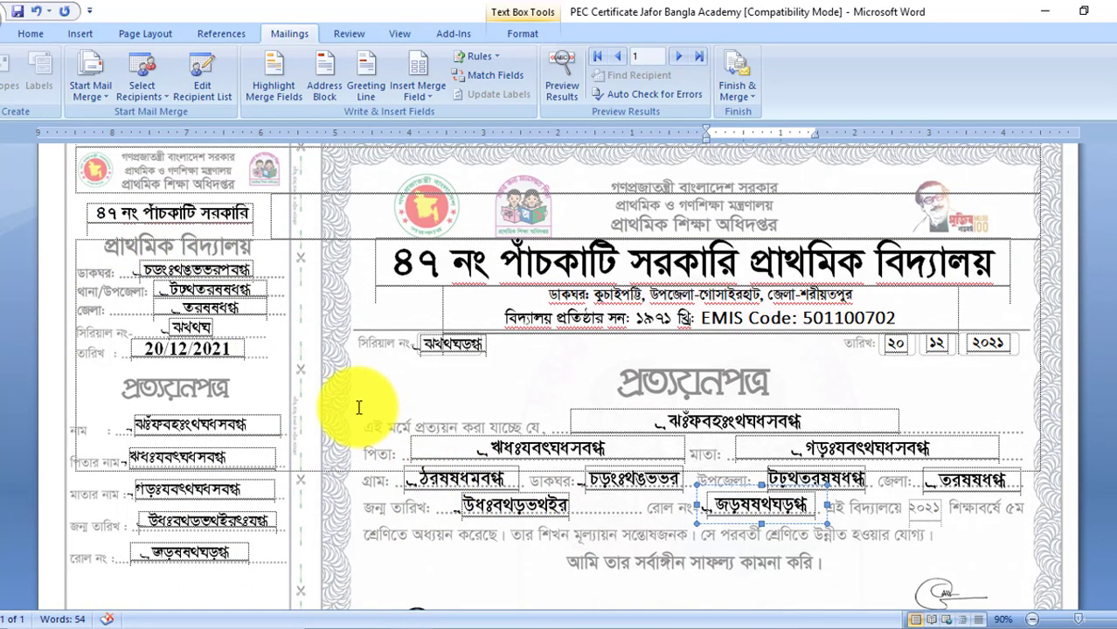
pyautogui.scroll(1, 349, 405)
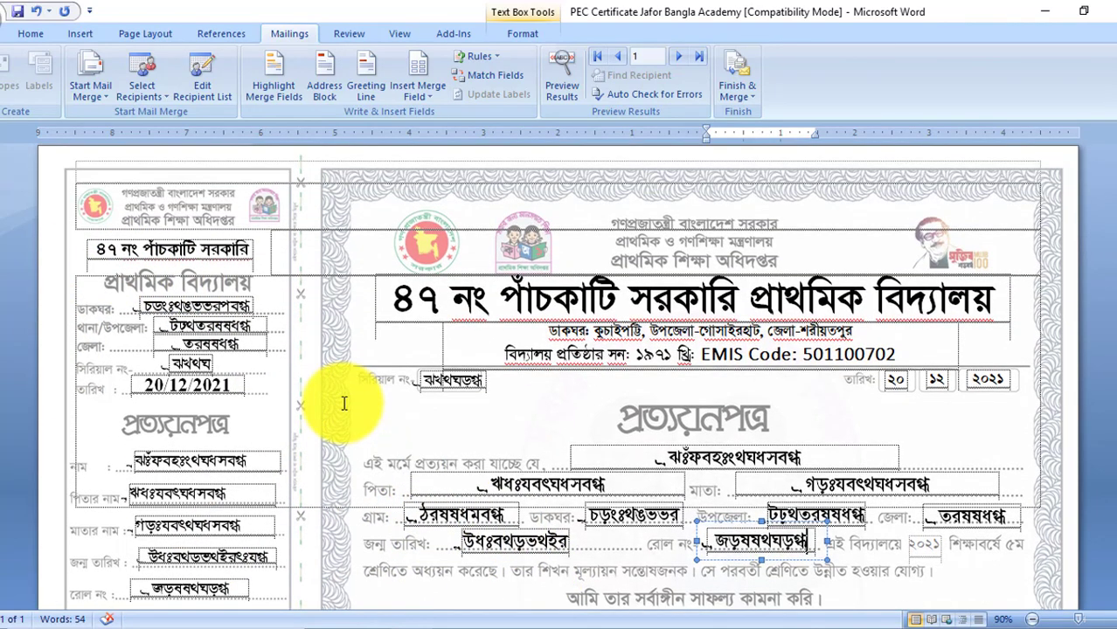
pyautogui.scroll(-5, 344, 402)
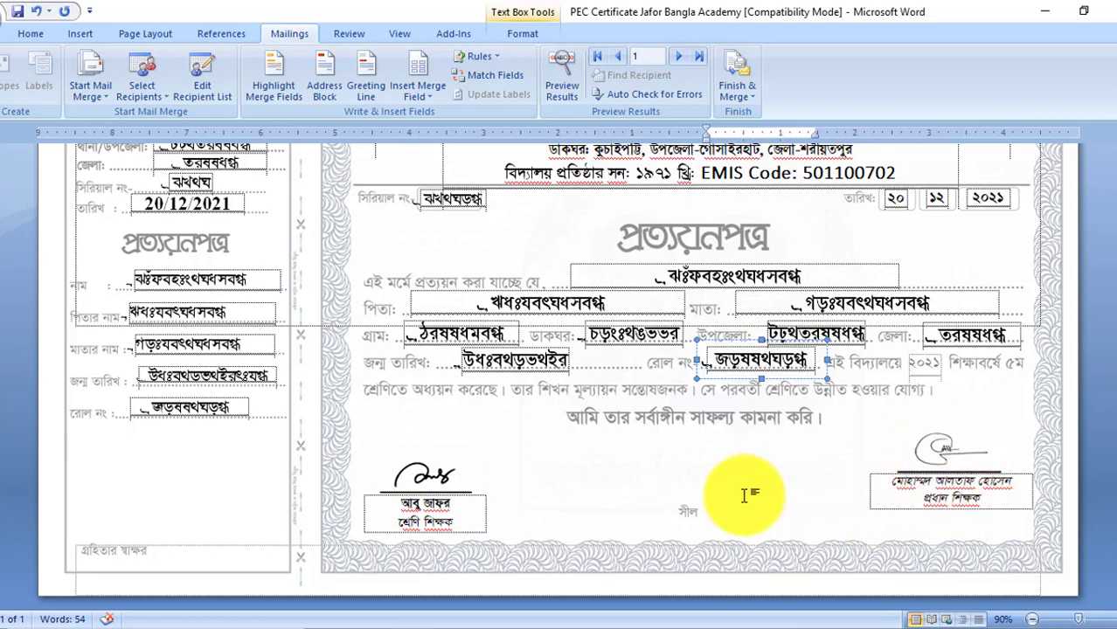
pyautogui.scroll(1, 744, 495)
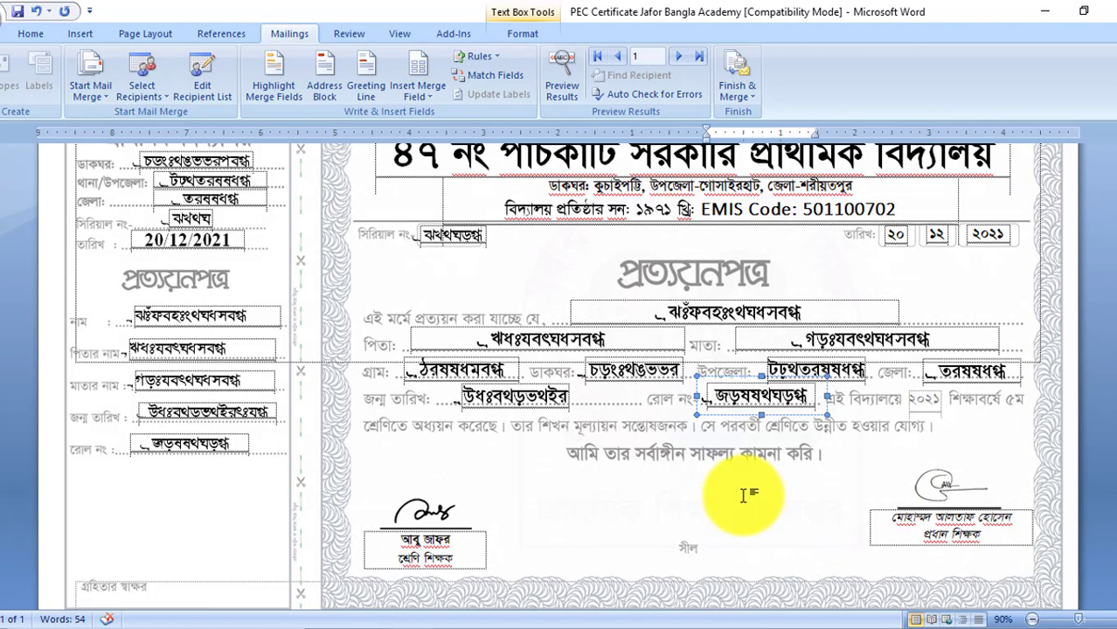
pyautogui.click(950, 488)
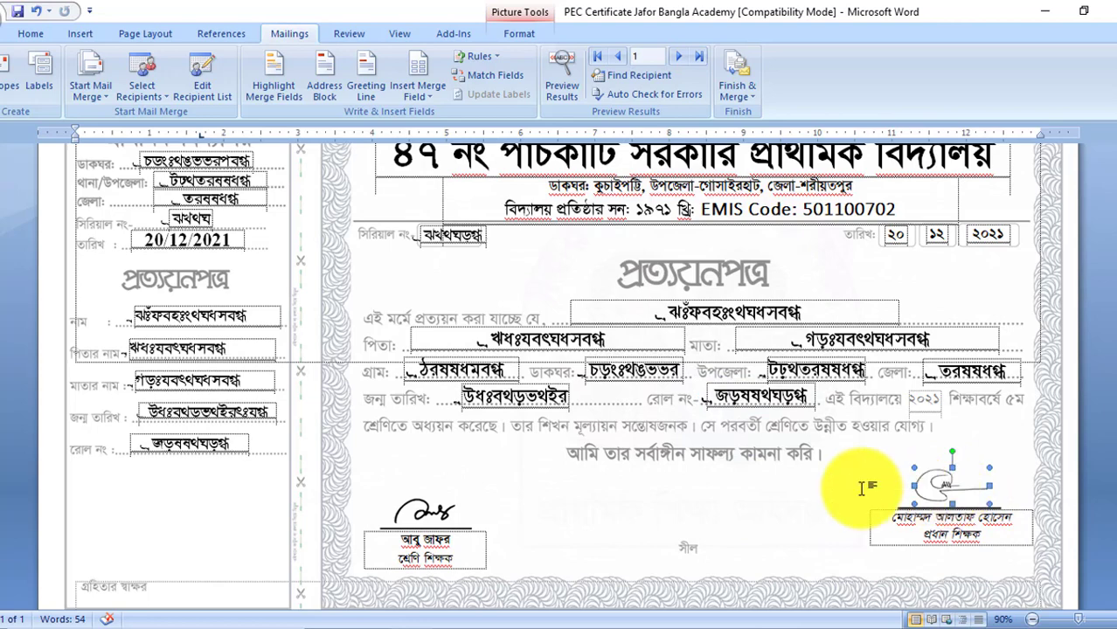
pyautogui.click(818, 511)
pyautogui.scroll(1, 752, 481)
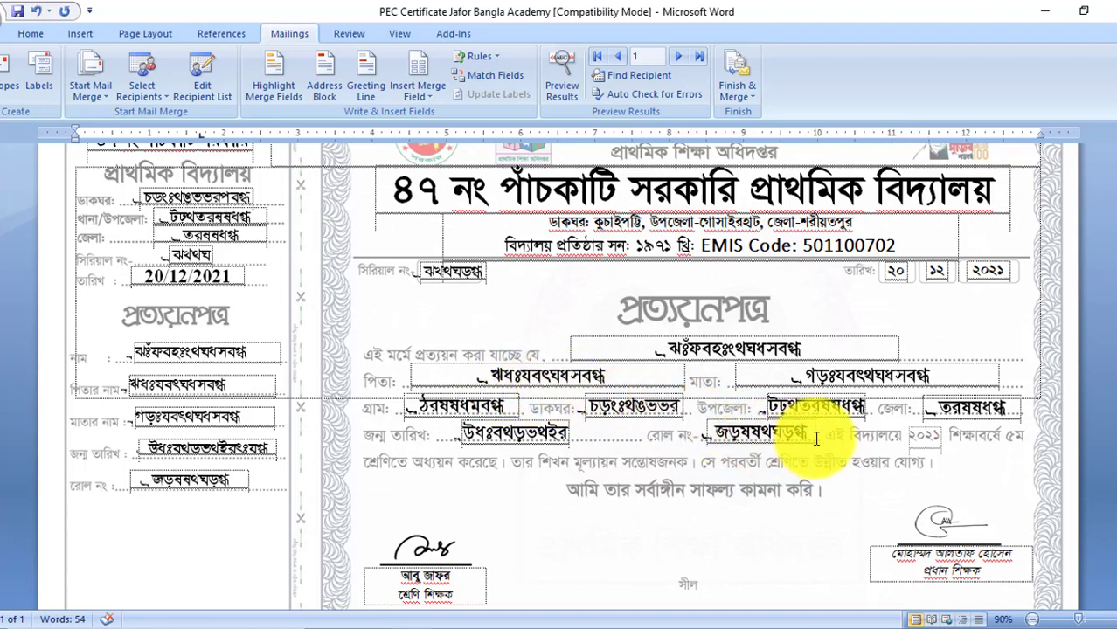
pyautogui.scroll(1, 654, 414)
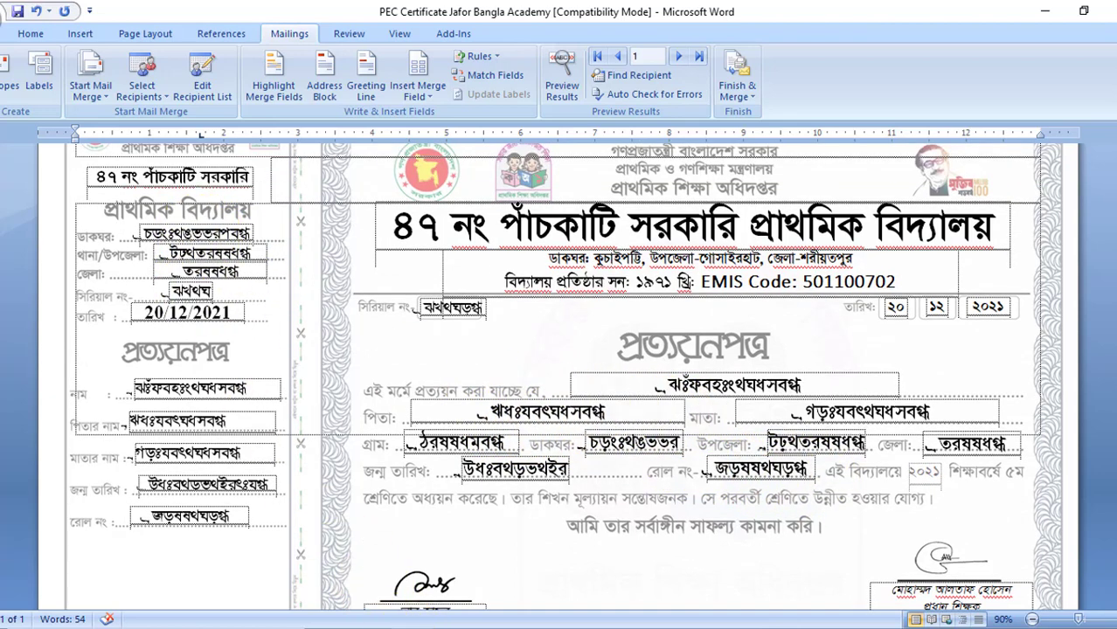
pyautogui.moveTo(546, 621)
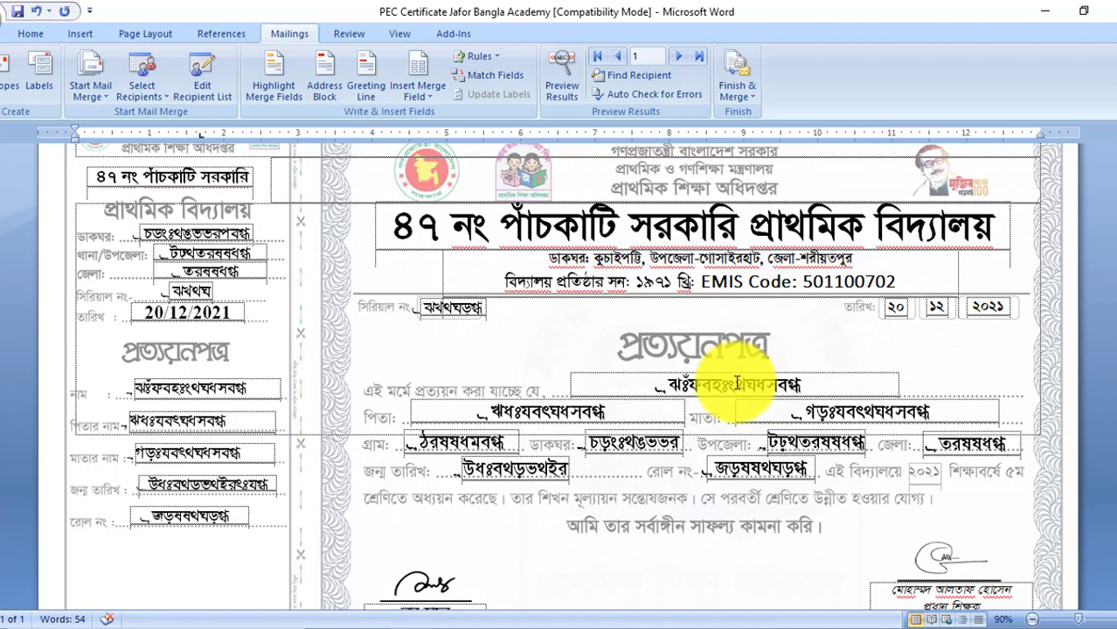
# Preview the merged student data on the certificate and check its full layout in print preview, enlarged to 100%
pyautogui.click(565, 77)
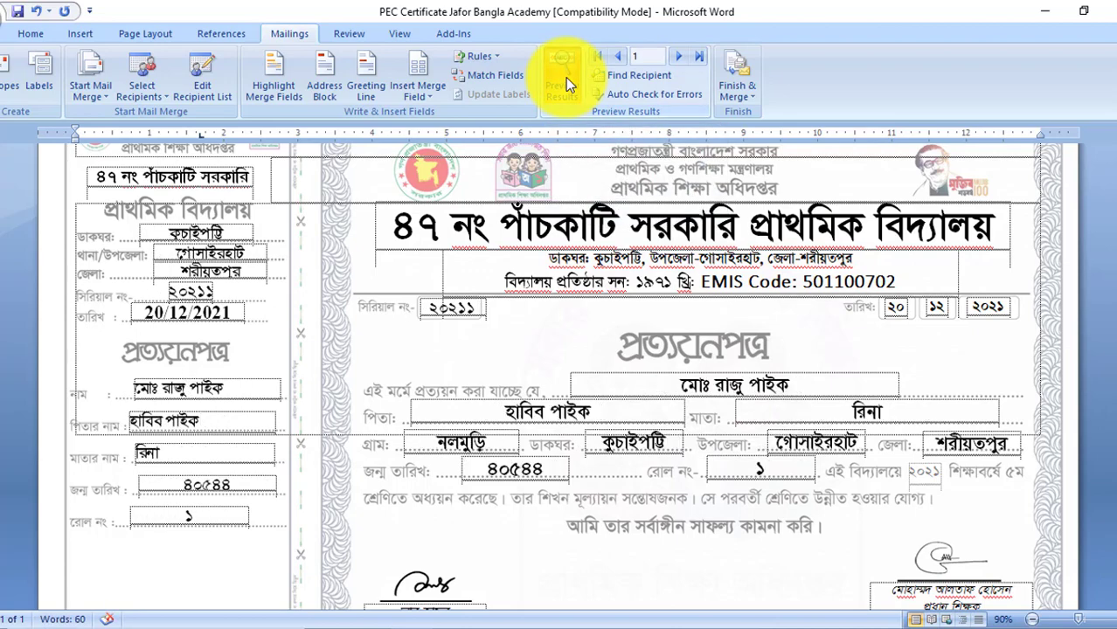
pyautogui.scroll(1, 444, 336)
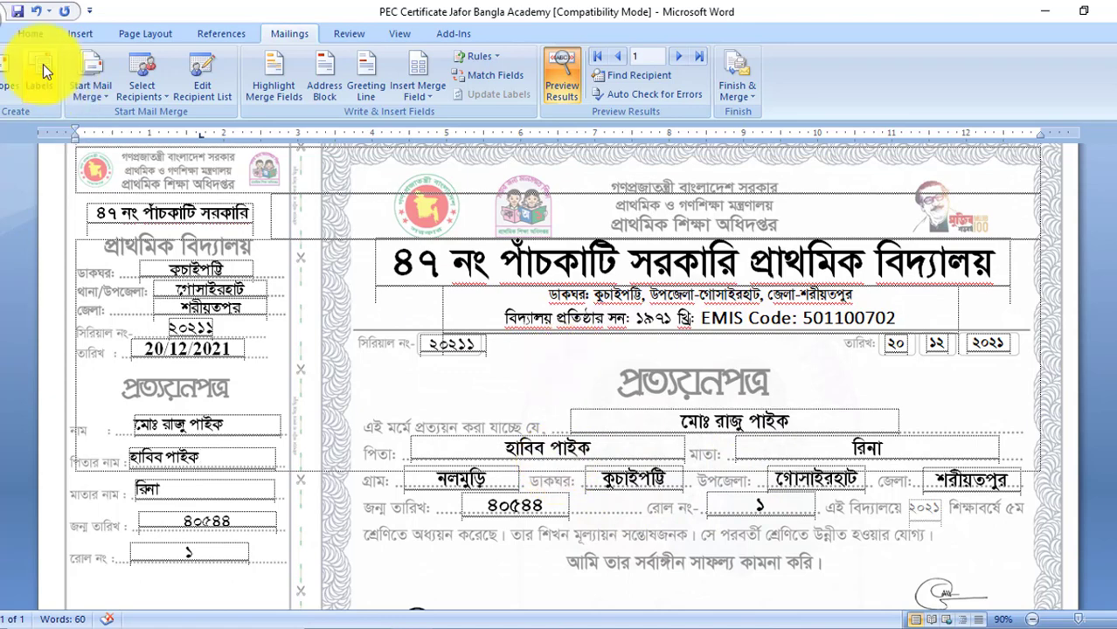
pyautogui.click(11, 12)
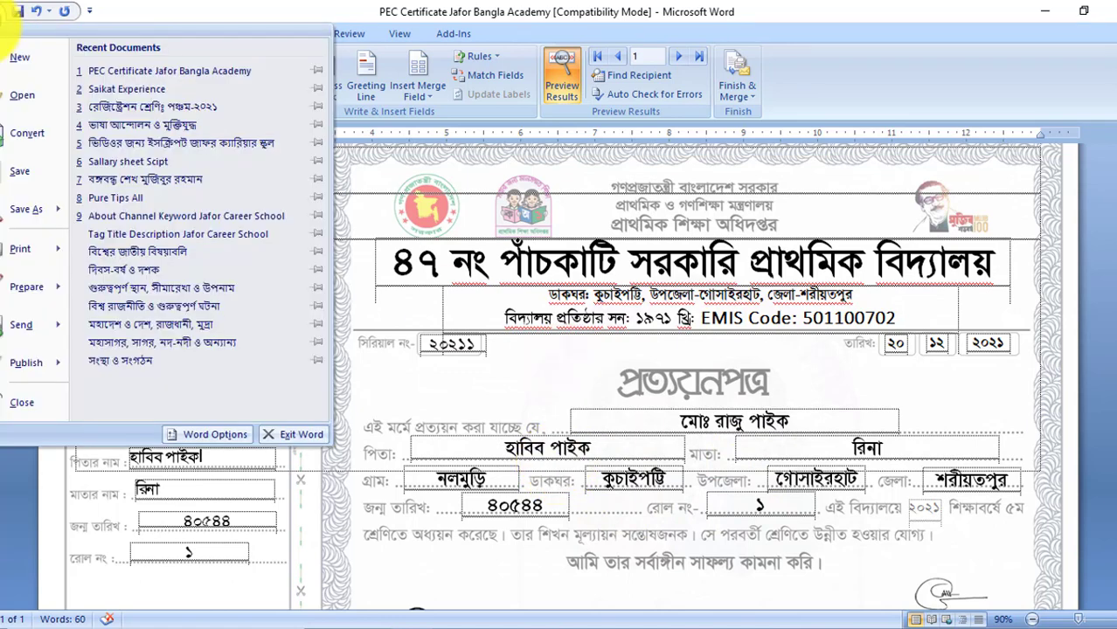
pyautogui.moveTo(26, 252)
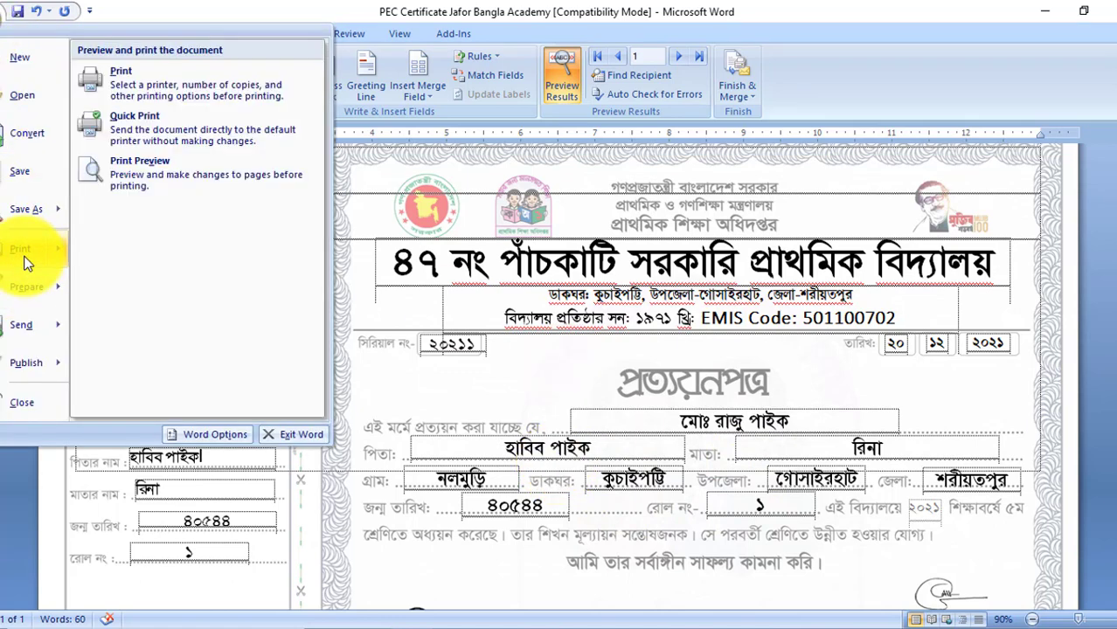
pyautogui.click(200, 175)
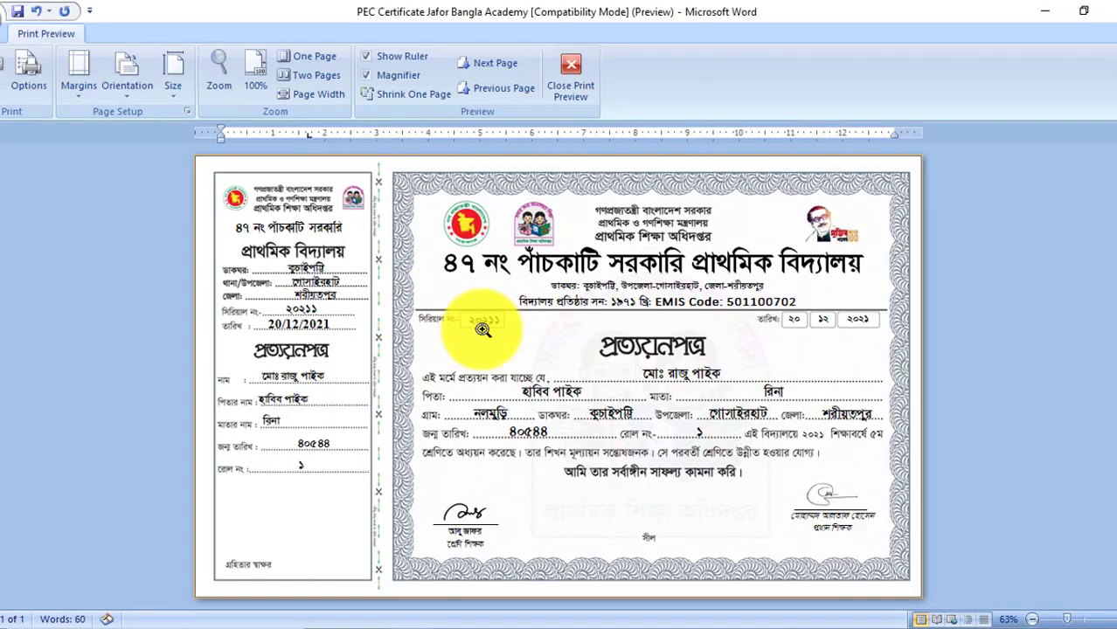
pyautogui.click(557, 378)
pyautogui.scroll(3, 371, 371)
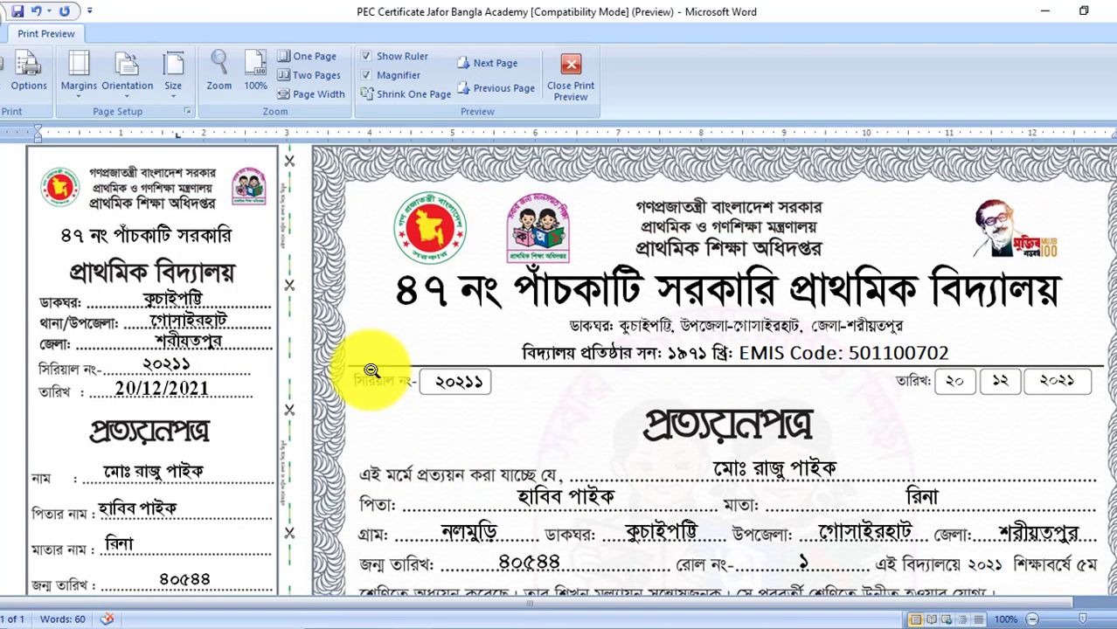
pyautogui.scroll(-3, 371, 370)
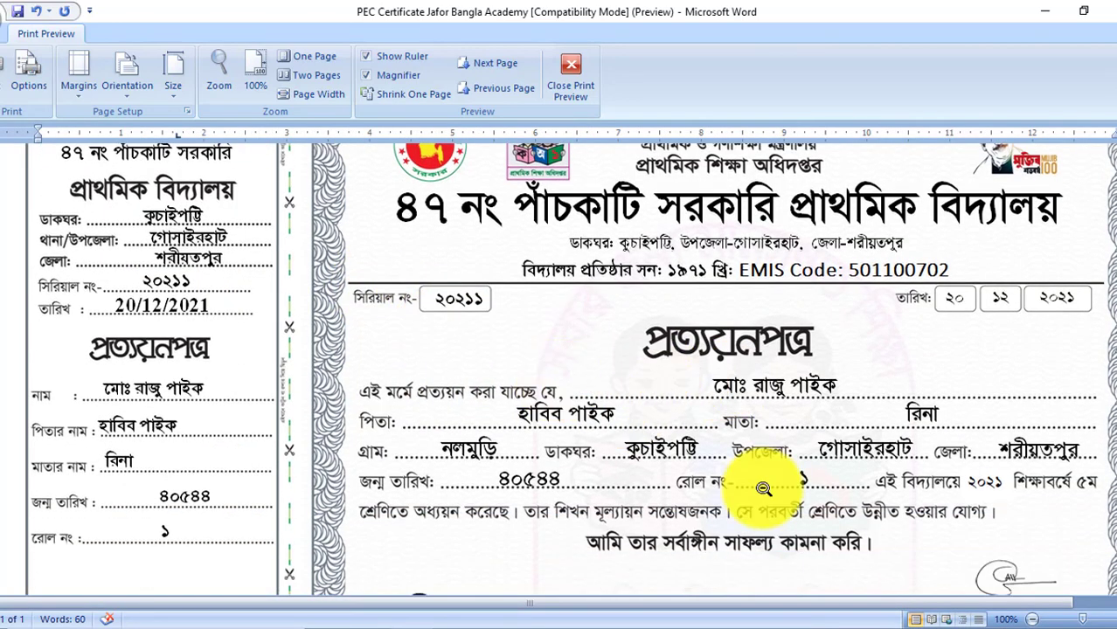
pyautogui.scroll(1, 787, 479)
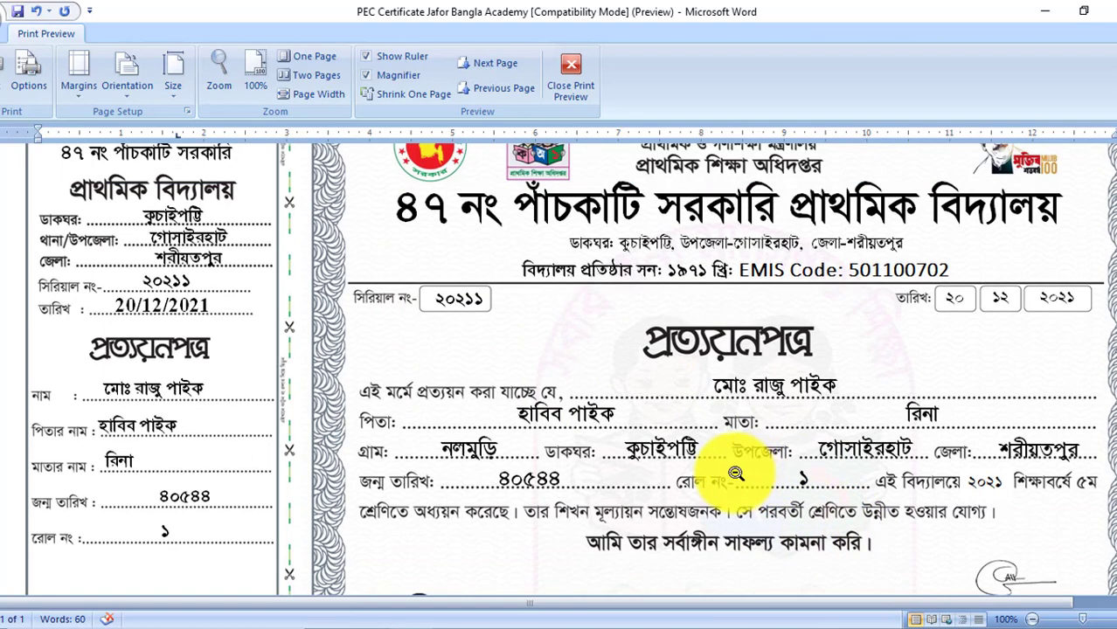
pyautogui.click(506, 429)
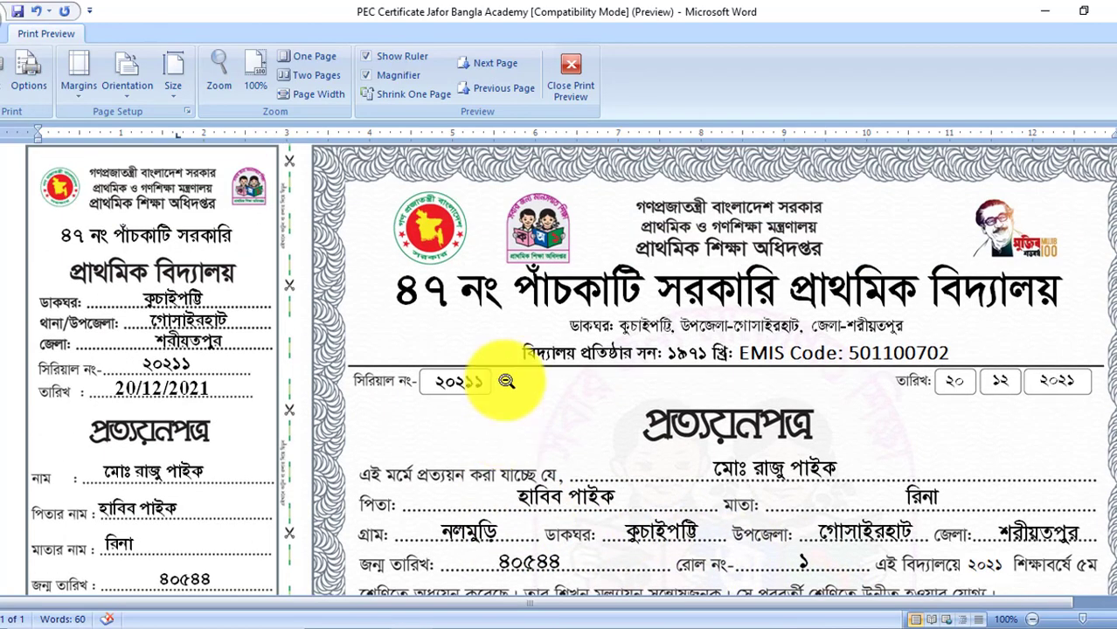
pyautogui.press('Escape')
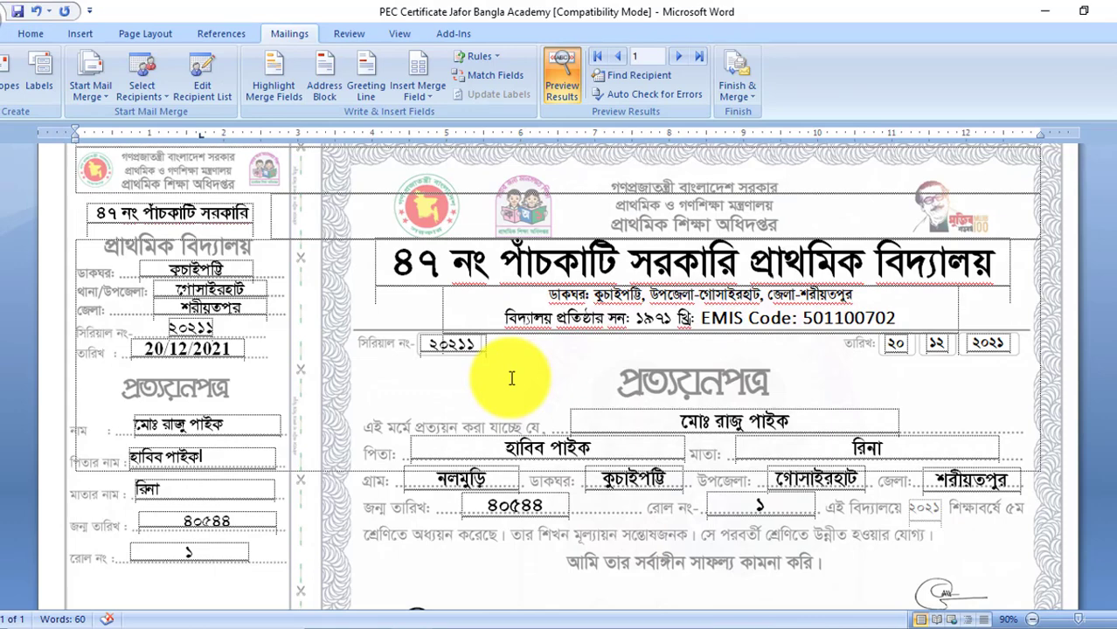
# Show the second student's record in the merge results preview
pyautogui.click(678, 57)
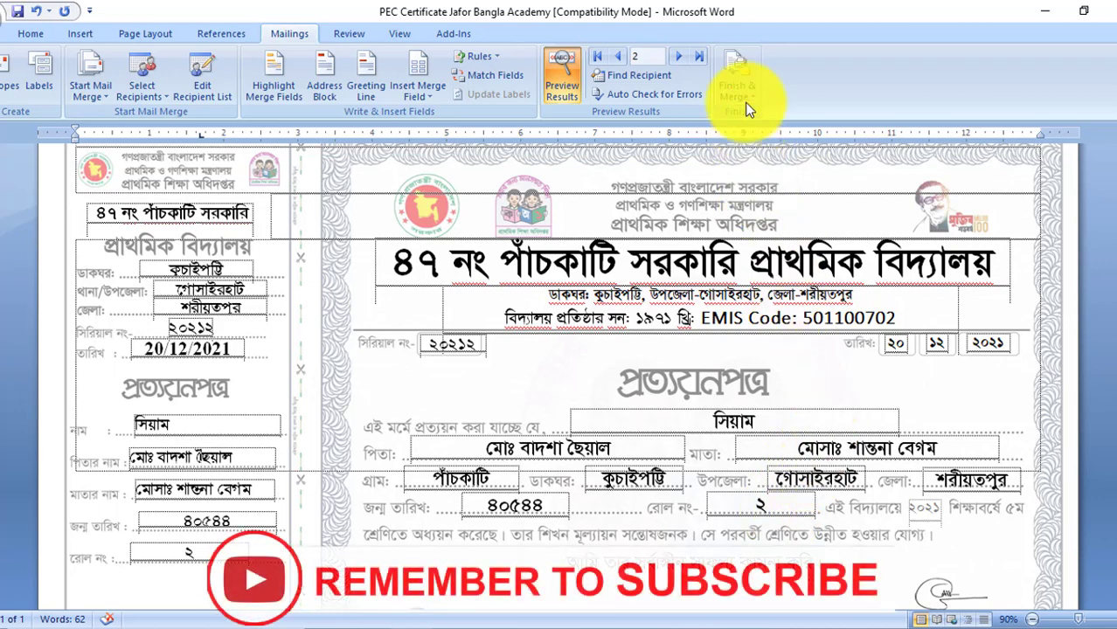
# Finish the mail merge by merging all student records into a new document of individual certificates
pyautogui.click(737, 79)
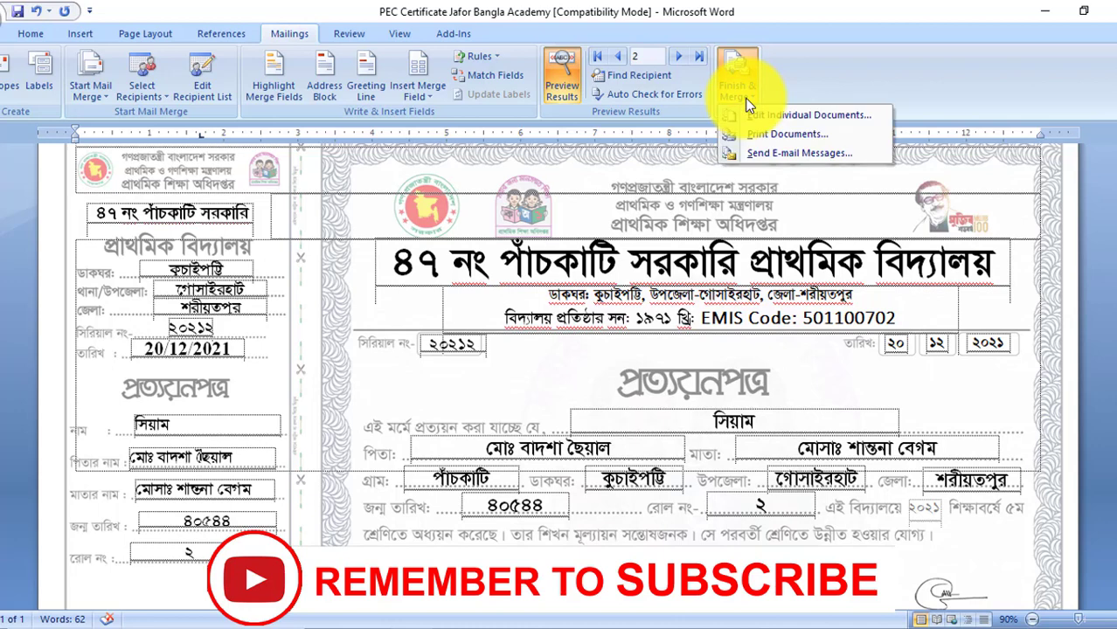
pyautogui.click(834, 118)
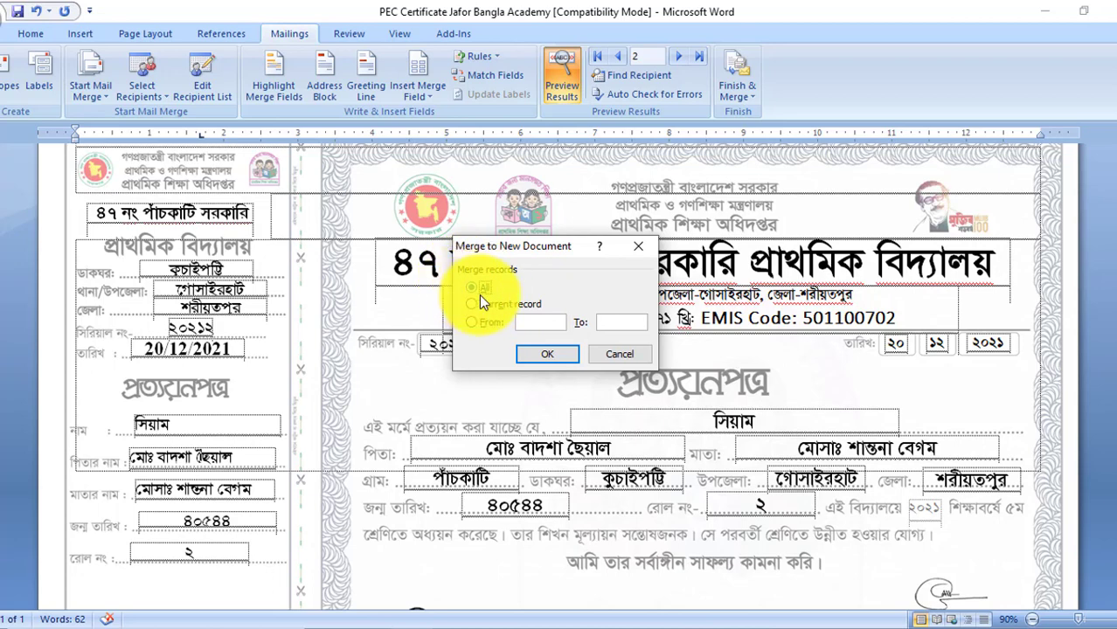
pyautogui.click(560, 354)
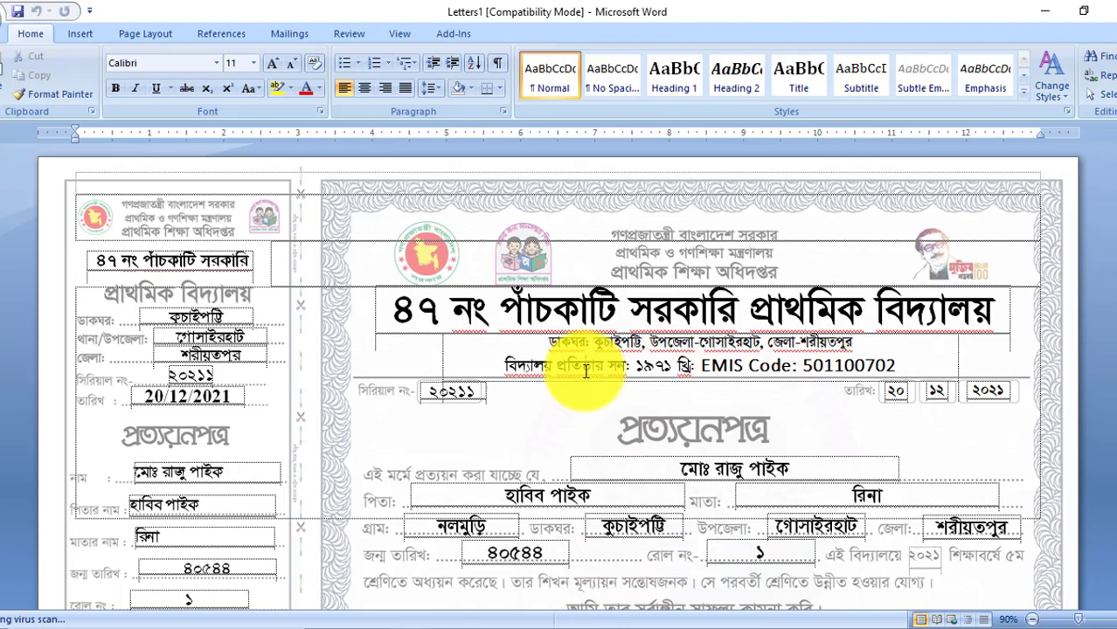
# Look through the merged certificates from the first student to the fourth and return to the first page
pyautogui.scroll(-2, 585, 372)
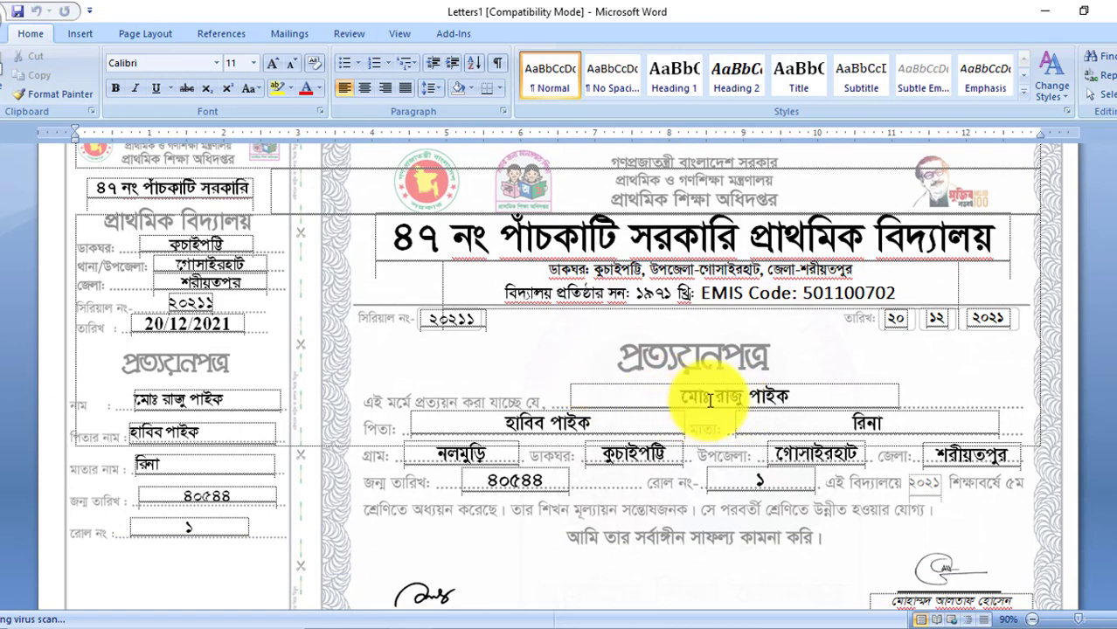
pyautogui.scroll(-10, 710, 400)
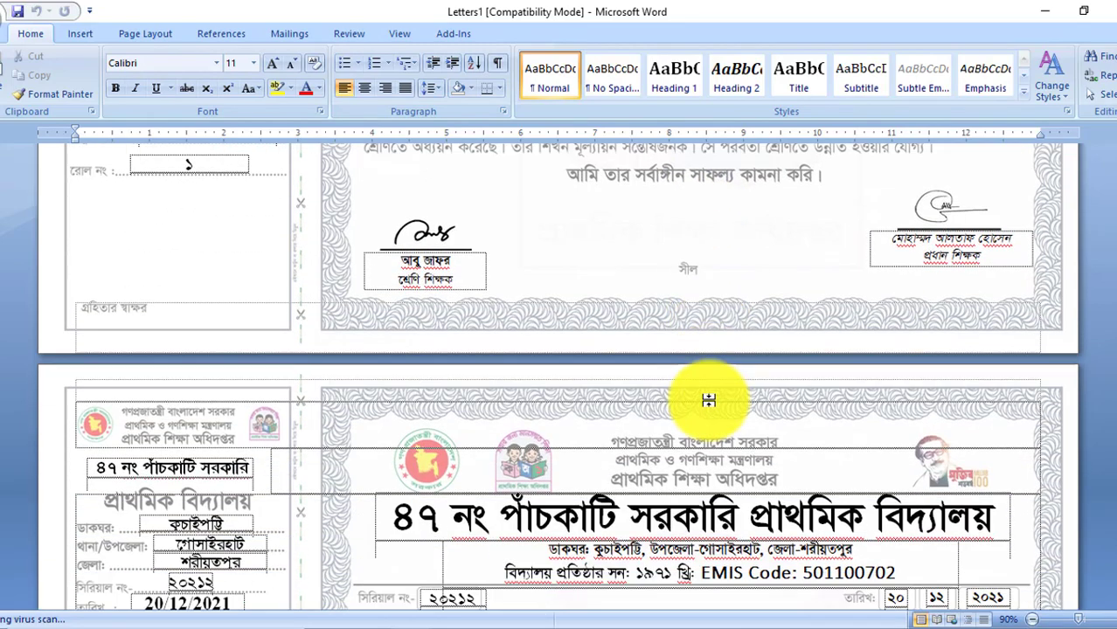
pyautogui.scroll(-9, 709, 400)
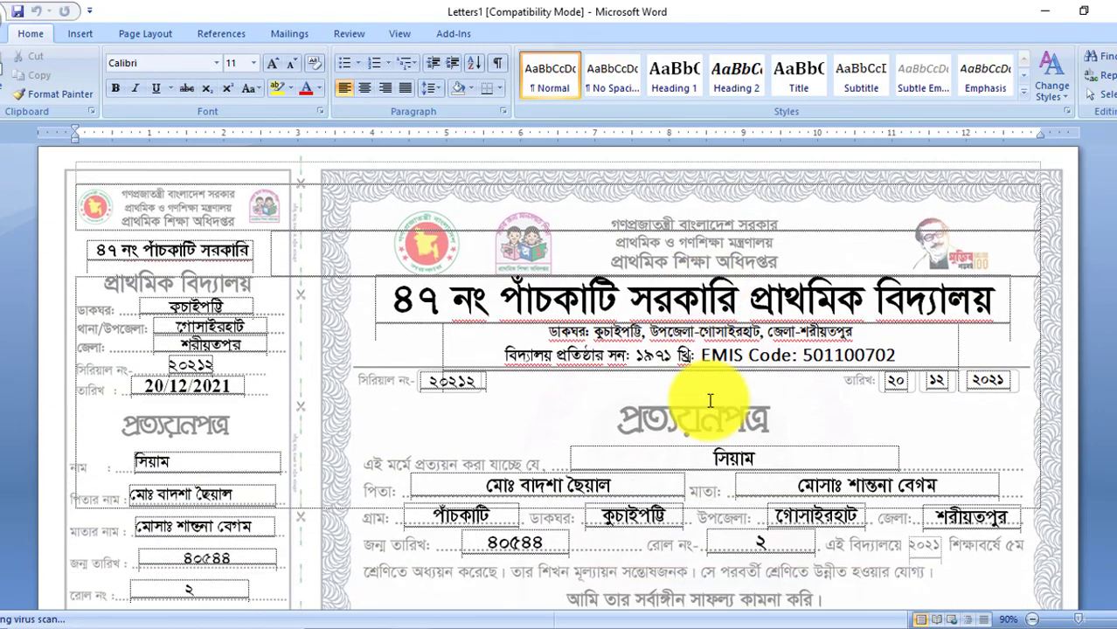
pyautogui.scroll(-13, 717, 393)
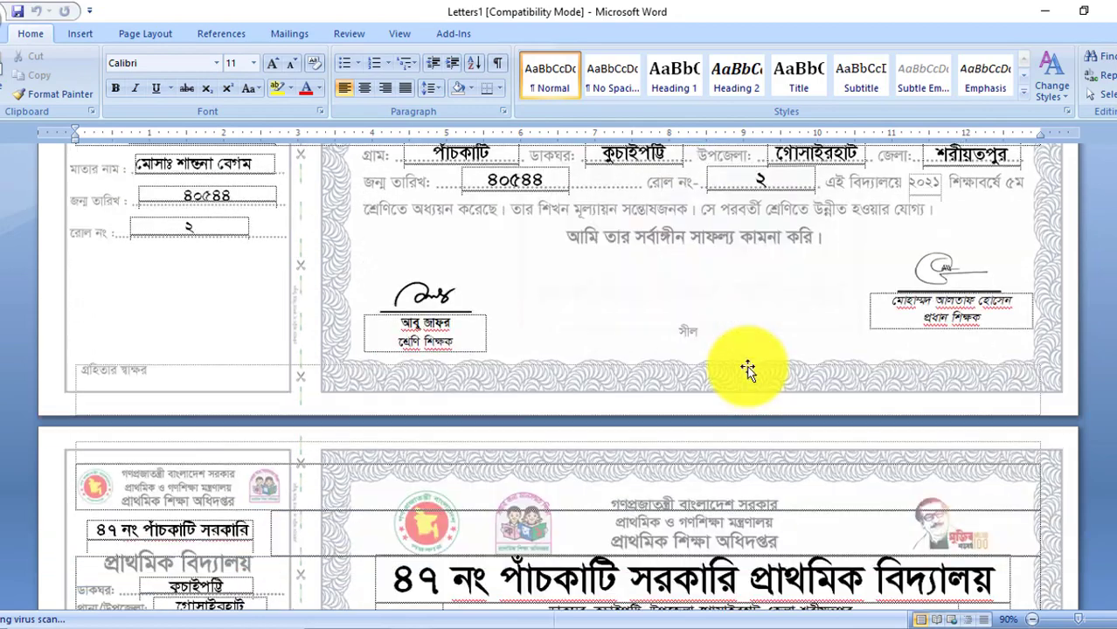
pyautogui.scroll(-2, 749, 368)
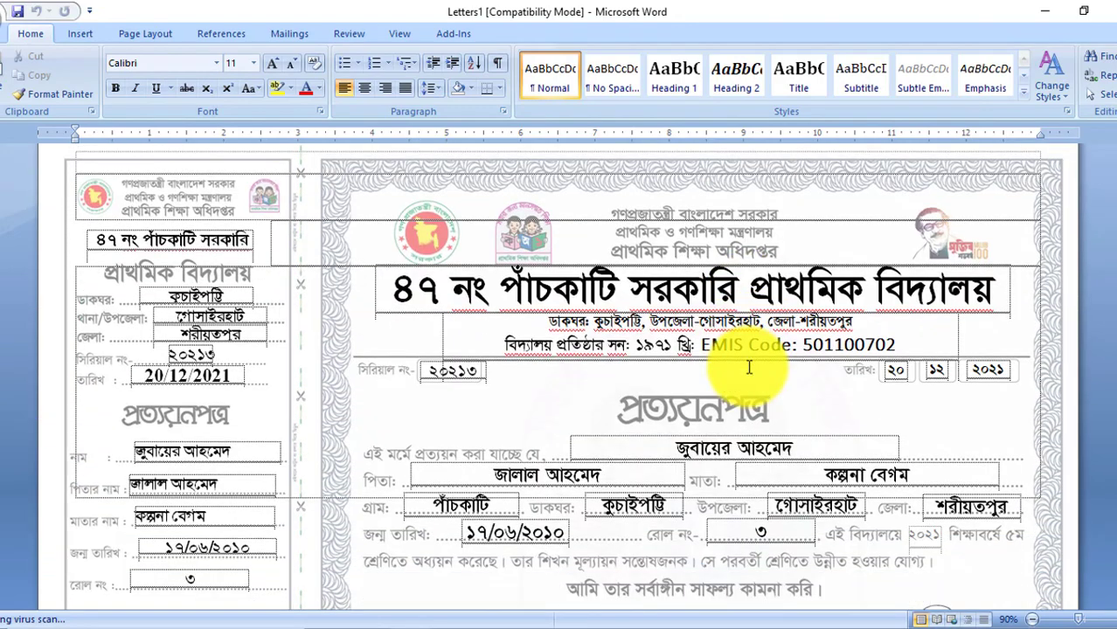
pyautogui.scroll(-1, 749, 368)
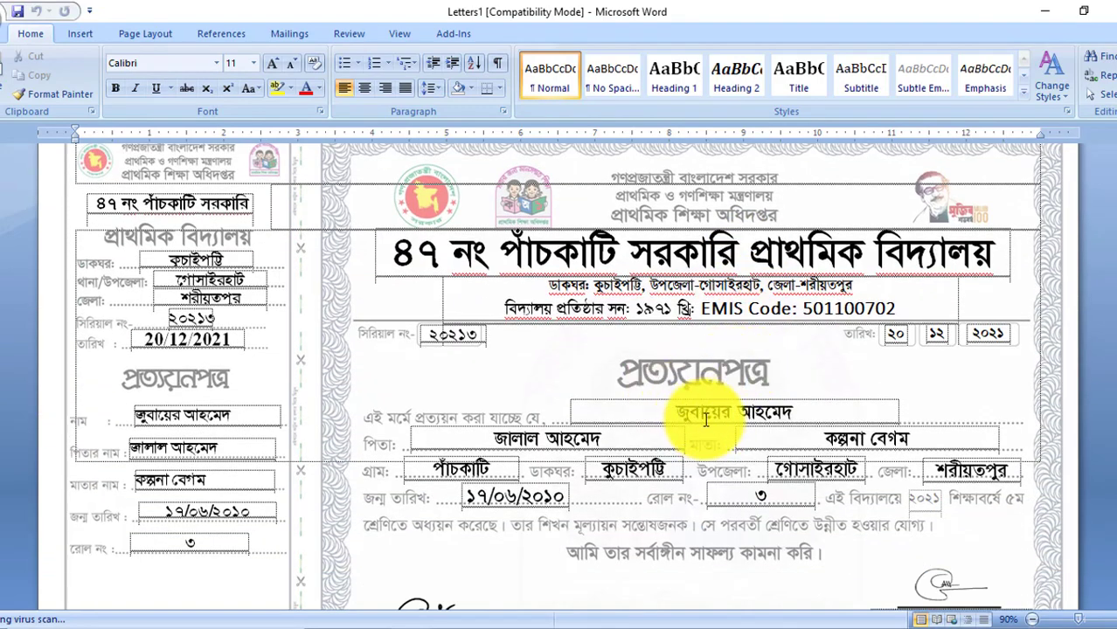
pyautogui.scroll(-20, 702, 419)
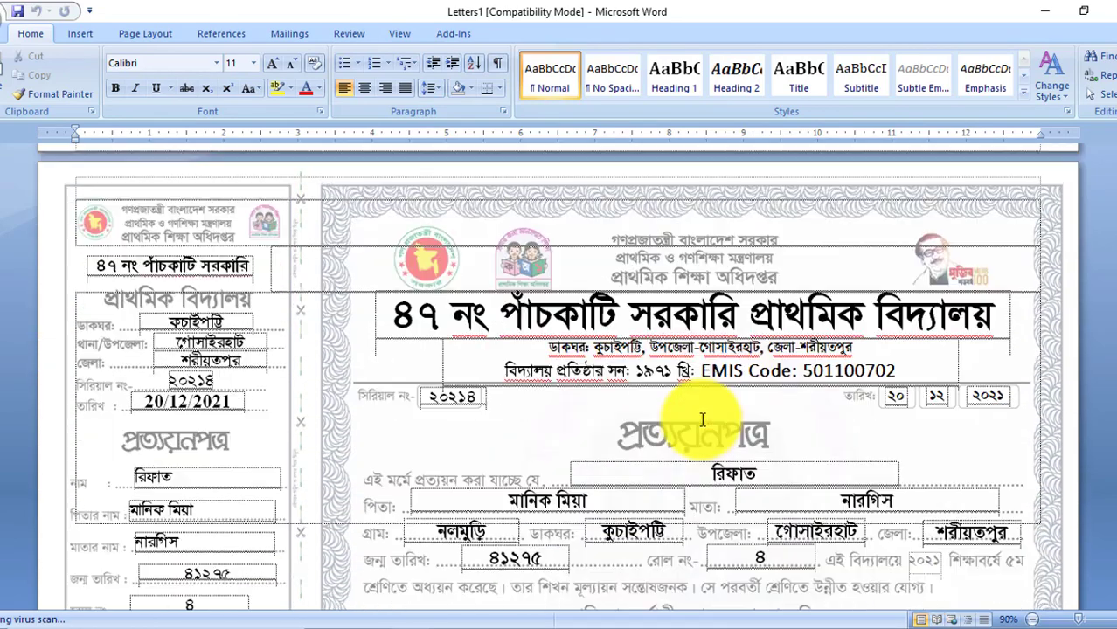
pyautogui.scroll(10, 686, 479)
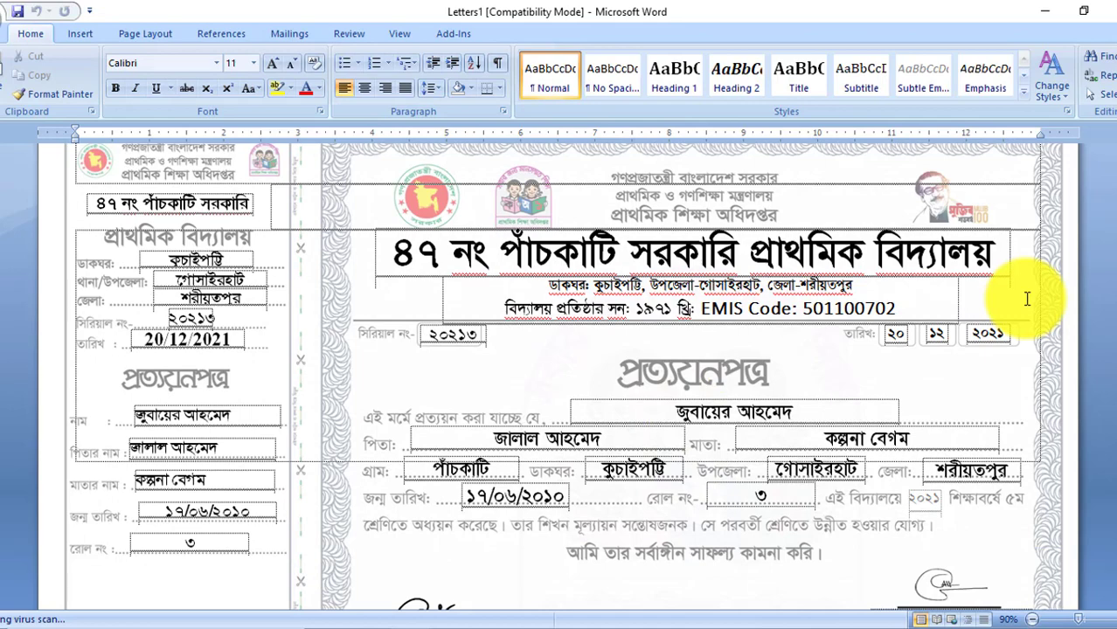
pyautogui.scroll(10, 808, 329)
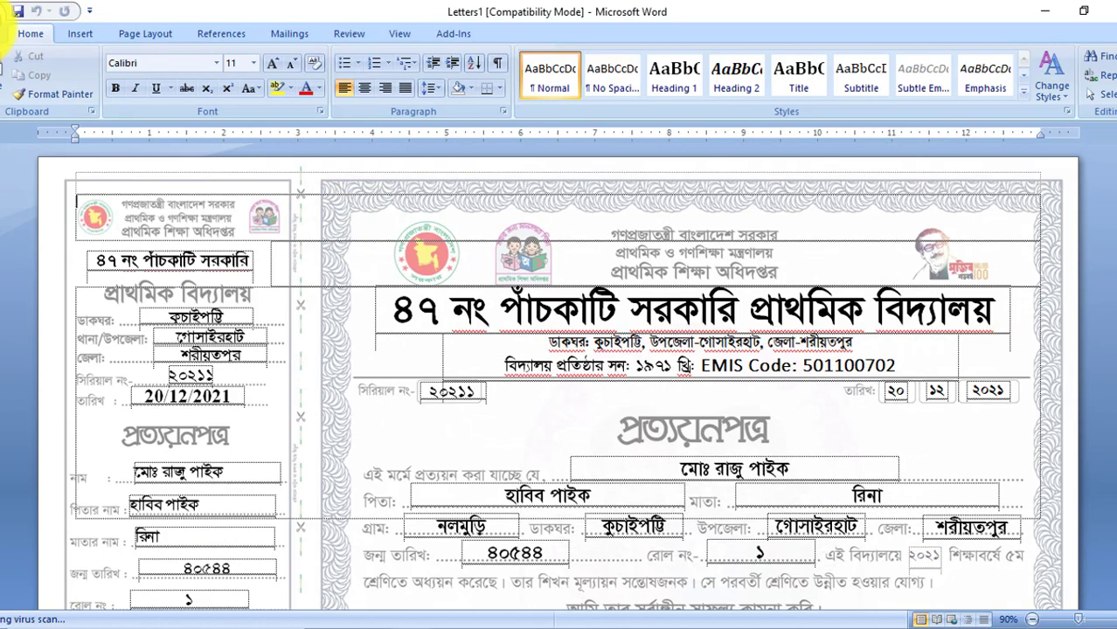
# Open the merged certificates in print preview and page back to the first student's certificate
pyautogui.click(9, 28)
pyautogui.moveTo(27, 247)
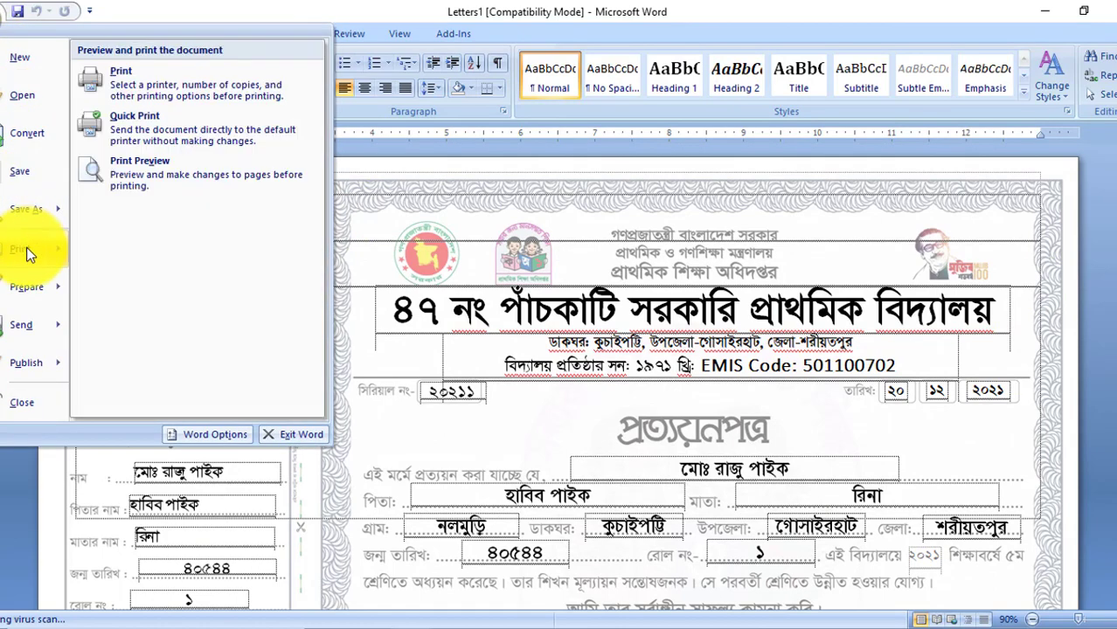
pyautogui.click(149, 179)
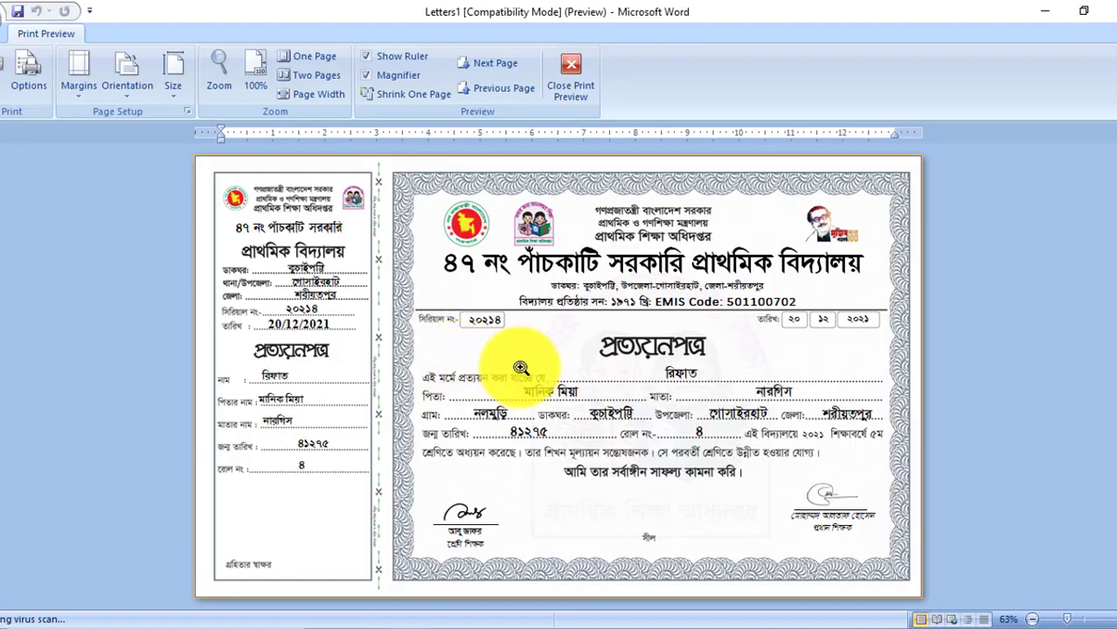
pyautogui.scroll(3, 521, 369)
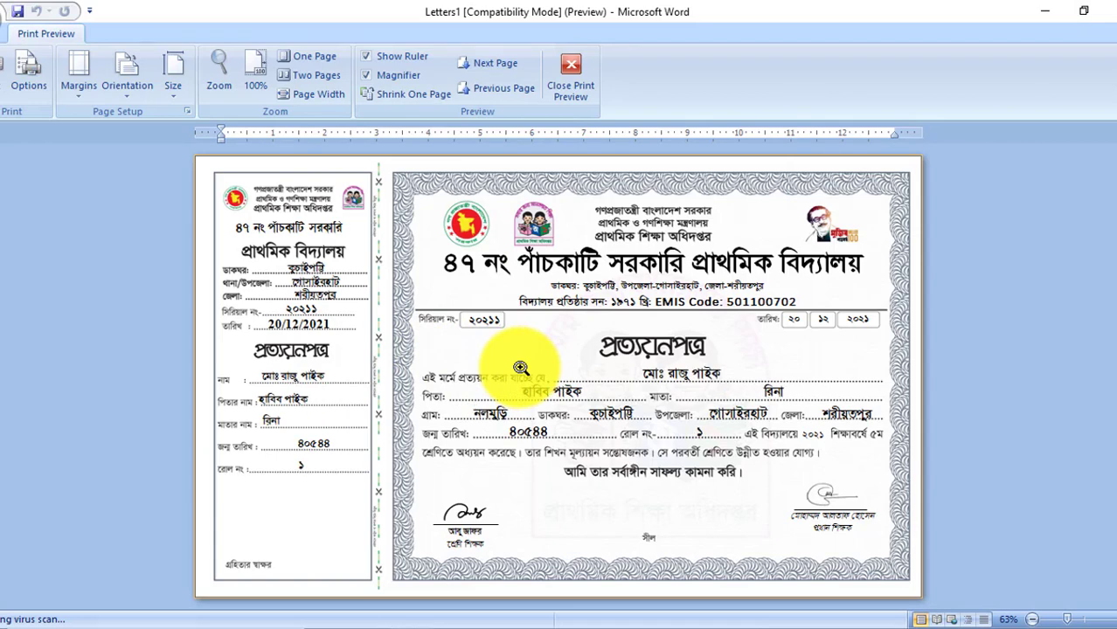